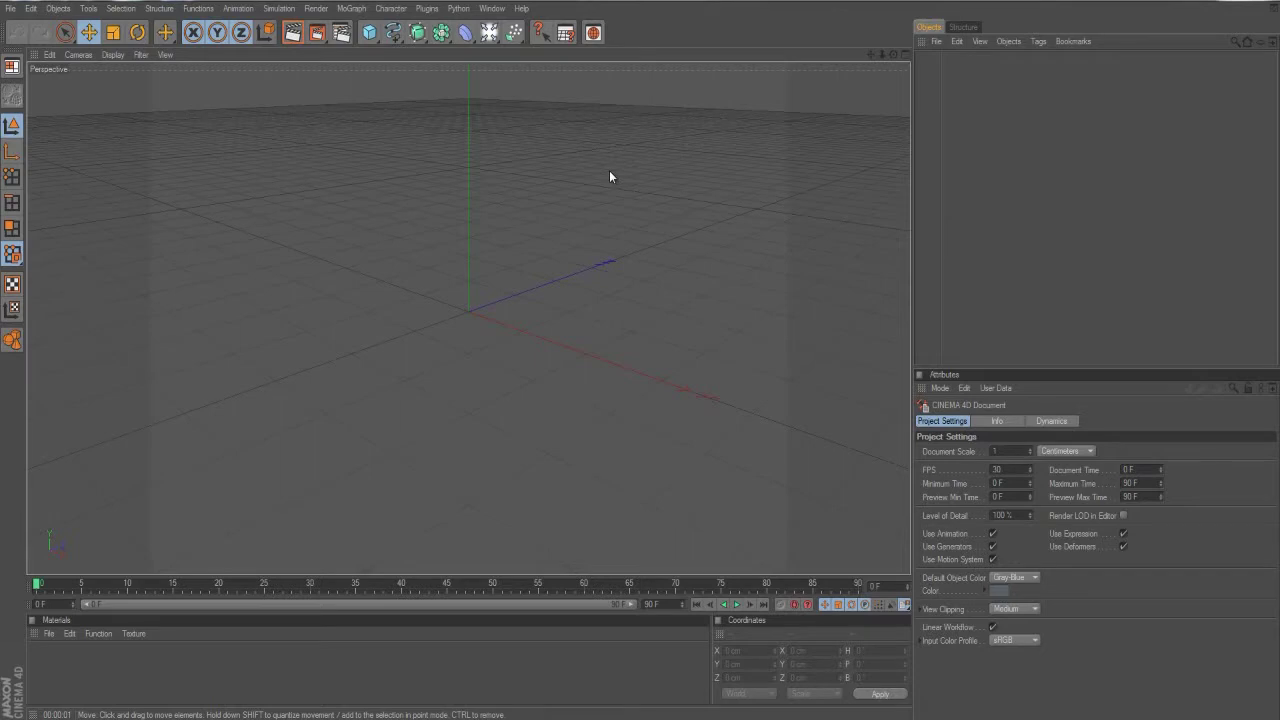
Step: Close all open scenes and start a fresh, empty project
{"action": "left_click", "coordinate": [370, 35]}
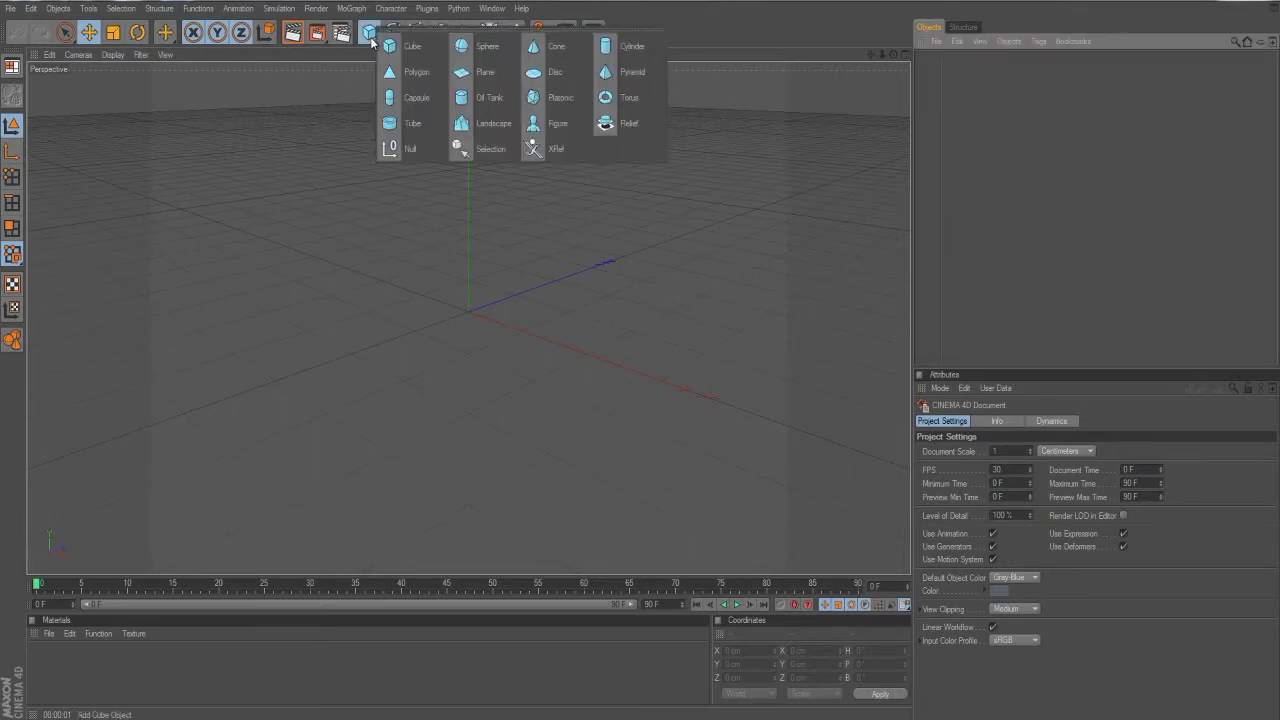
{"action": "left_click", "coordinate": [11, 9]}
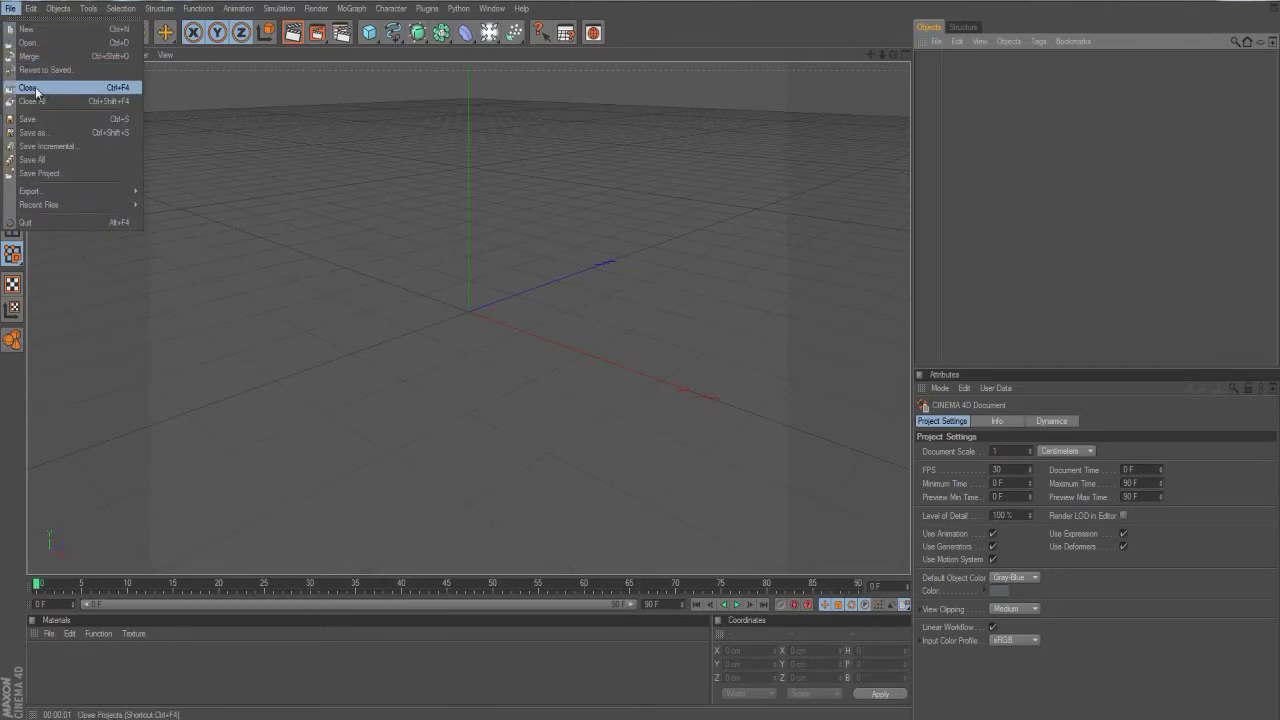
{"action": "left_click", "coordinate": [86, 102]}
{"action": "left_click", "coordinate": [11, 9]}
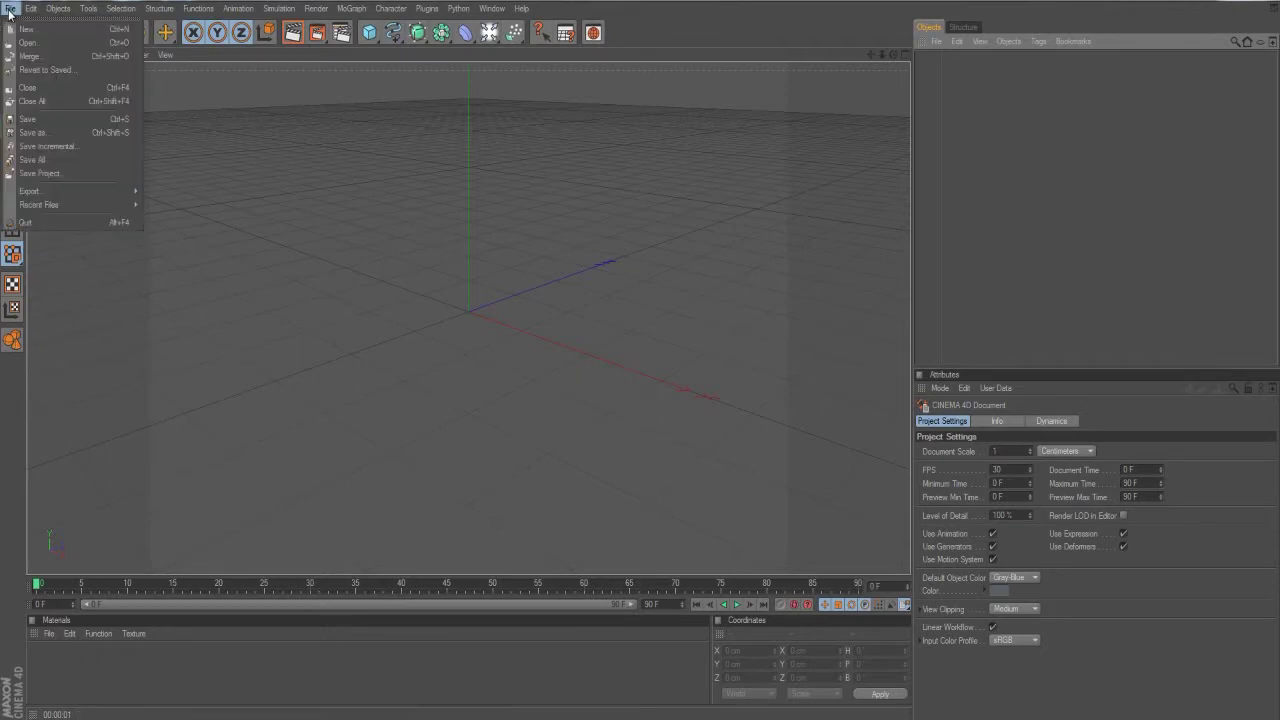
{"action": "left_click", "coordinate": [29, 33]}
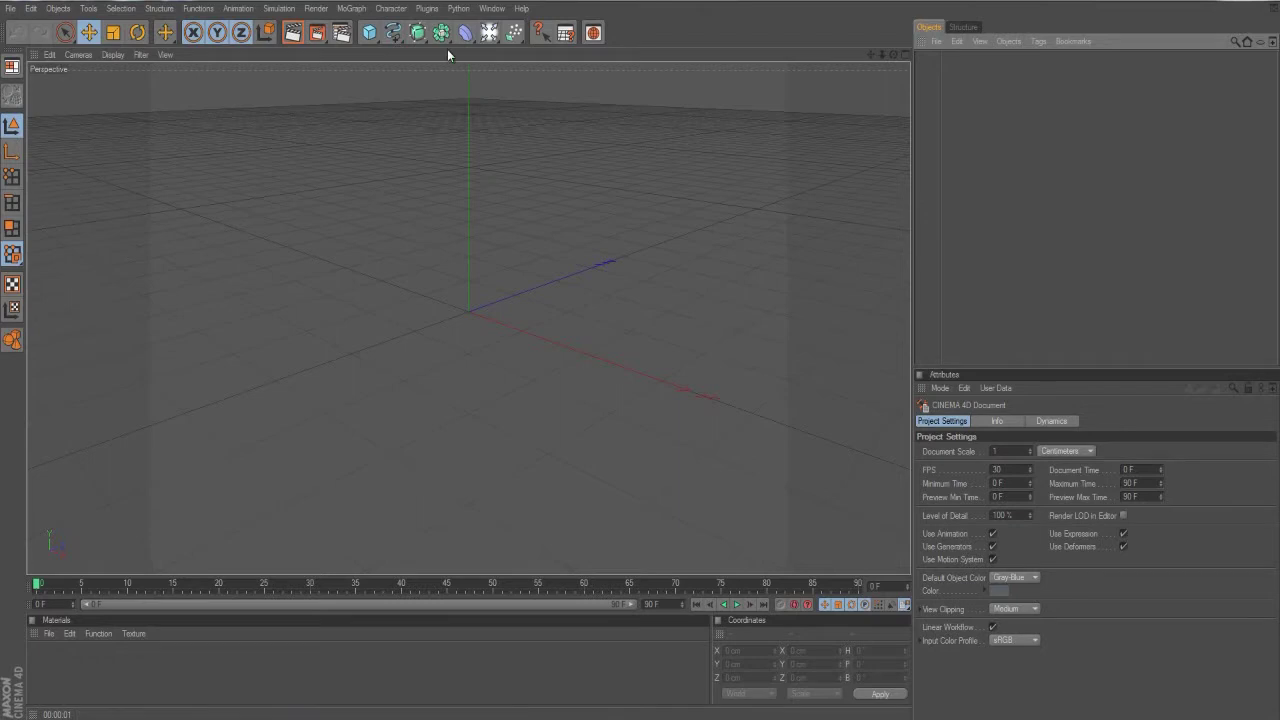
{"action": "left_click", "coordinate": [374, 39]}
Step: Add a 100 cm sphere, nudge it off the origin, and spin it on its heading axis
{"action": "left_click_drag", "start_coordinate": [371, 37], "coordinate": [486, 48]}
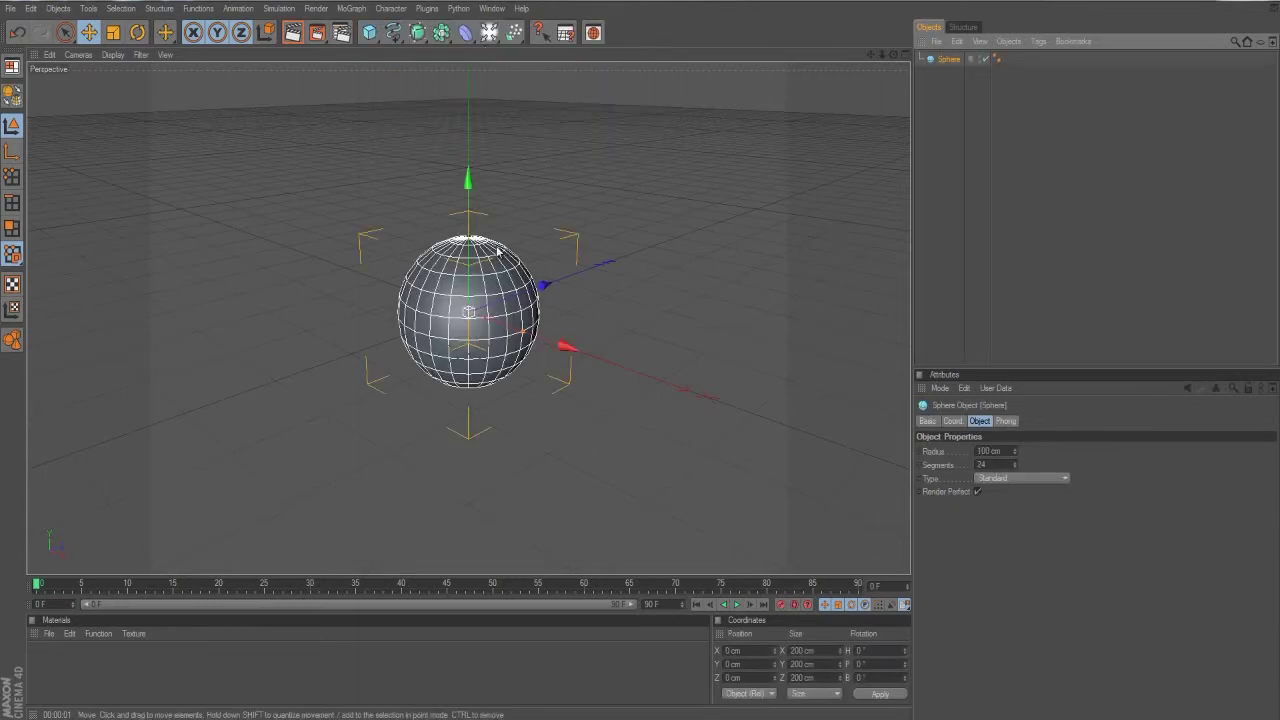
{"action": "mouse_move", "coordinate": [637, 349]}
{"action": "left_mouse_down"}
{"action": "mouse_move", "coordinate": [659, 378]}
{"action": "mouse_move", "coordinate": [640, 358]}
{"action": "left_mouse_up"}
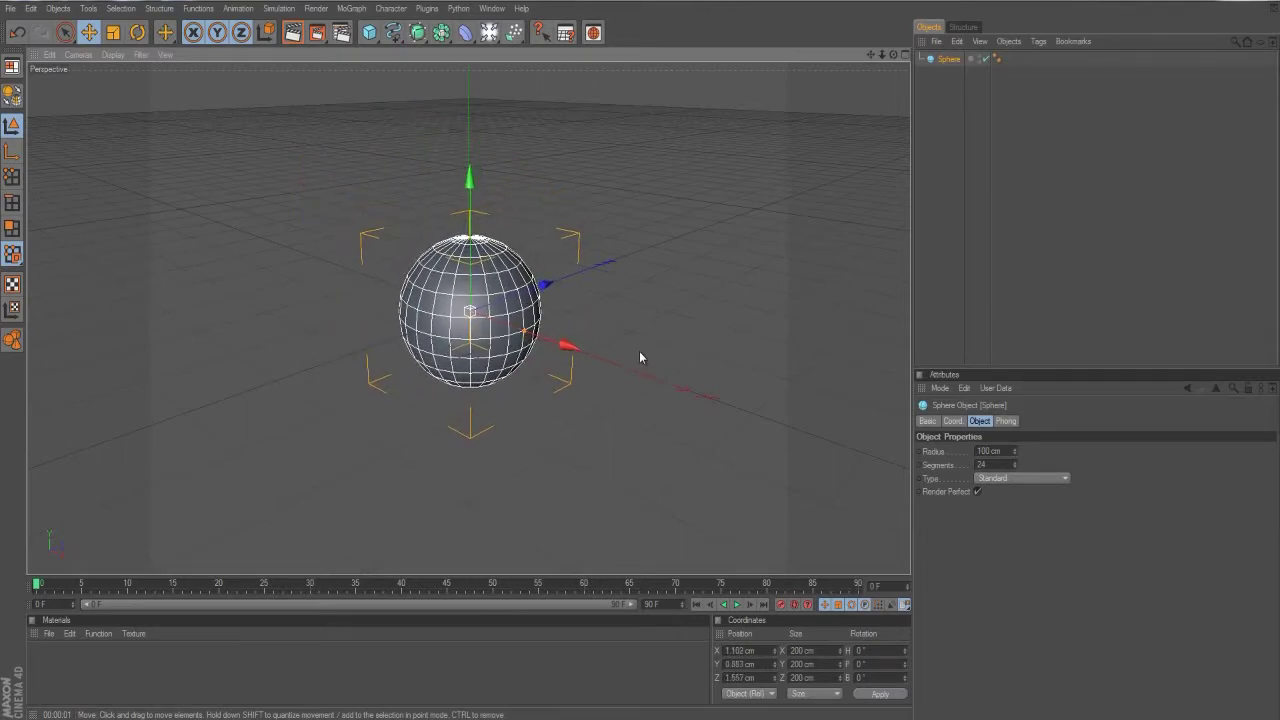
{"action": "left_click", "coordinate": [137, 32]}
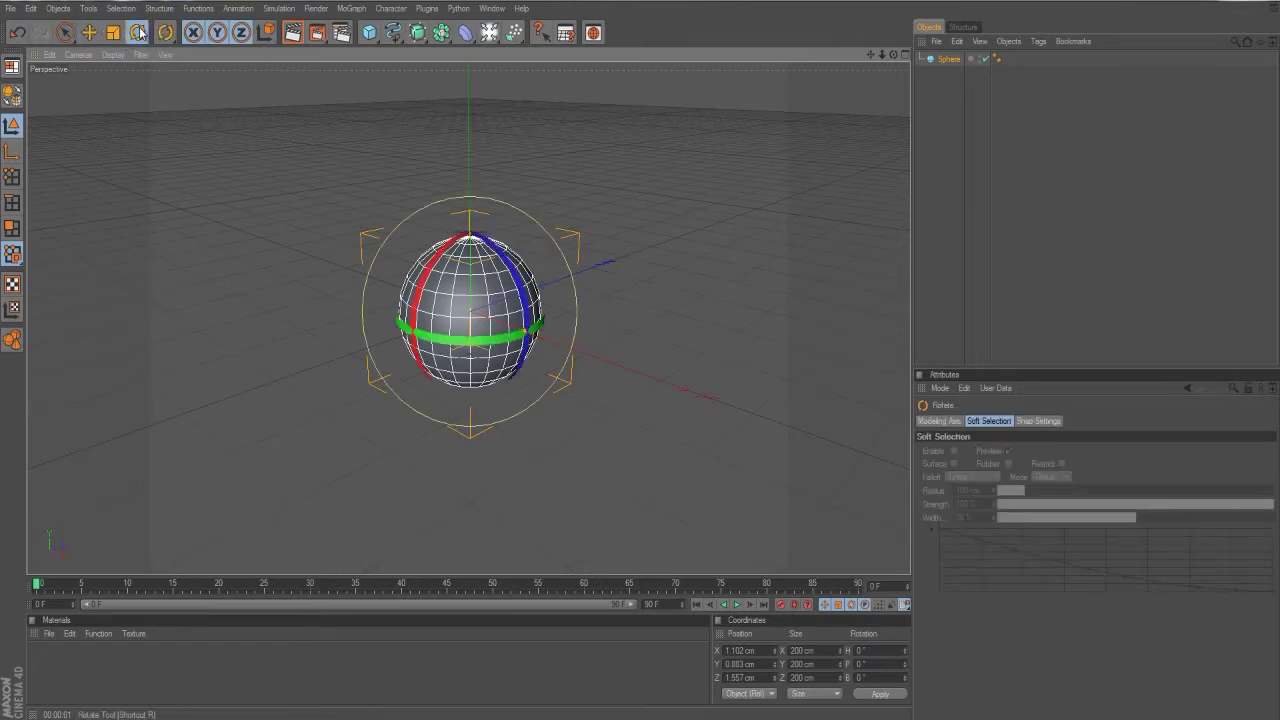
{"action": "left_click_drag", "start_coordinate": [535, 332], "coordinate": [398, 342]}
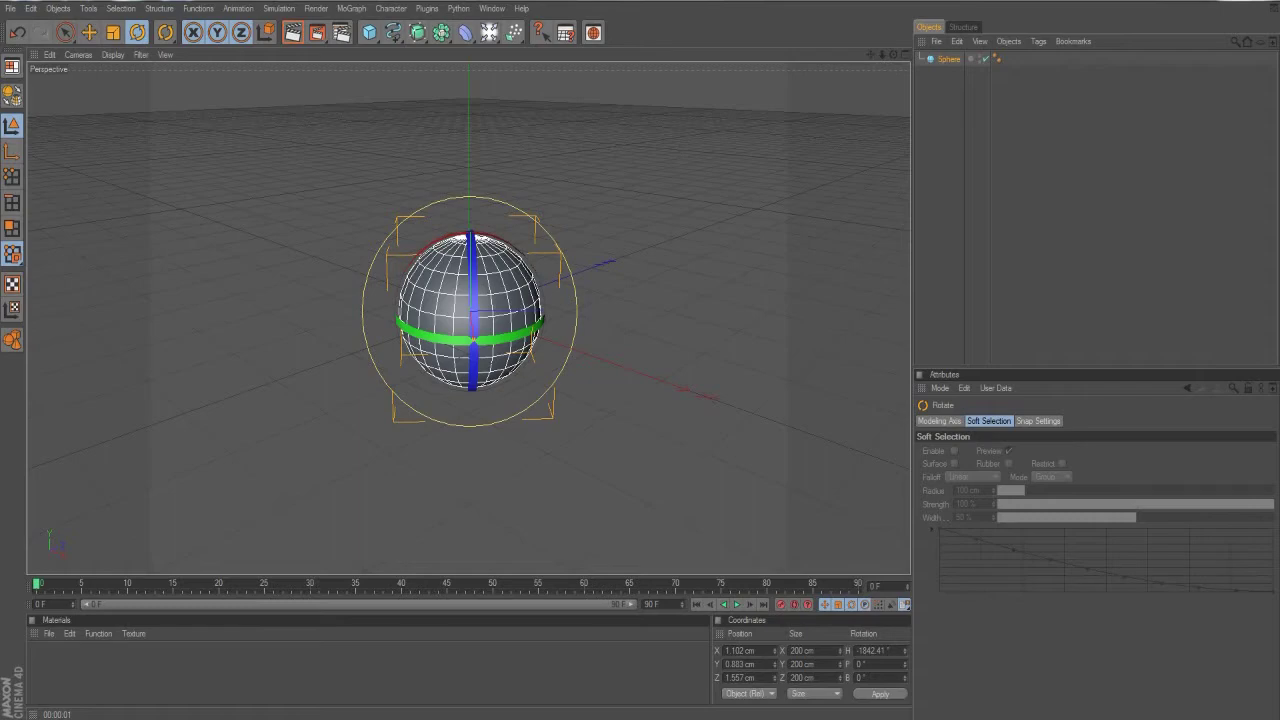
{"action": "key", "text": "alt+Tab"}
Step: Drag fireball.png from the Fire folder onto the sphere and copy it to the project location
{"action": "left_click_drag", "start_coordinate": [1000, 140], "coordinate": [477, 2]}
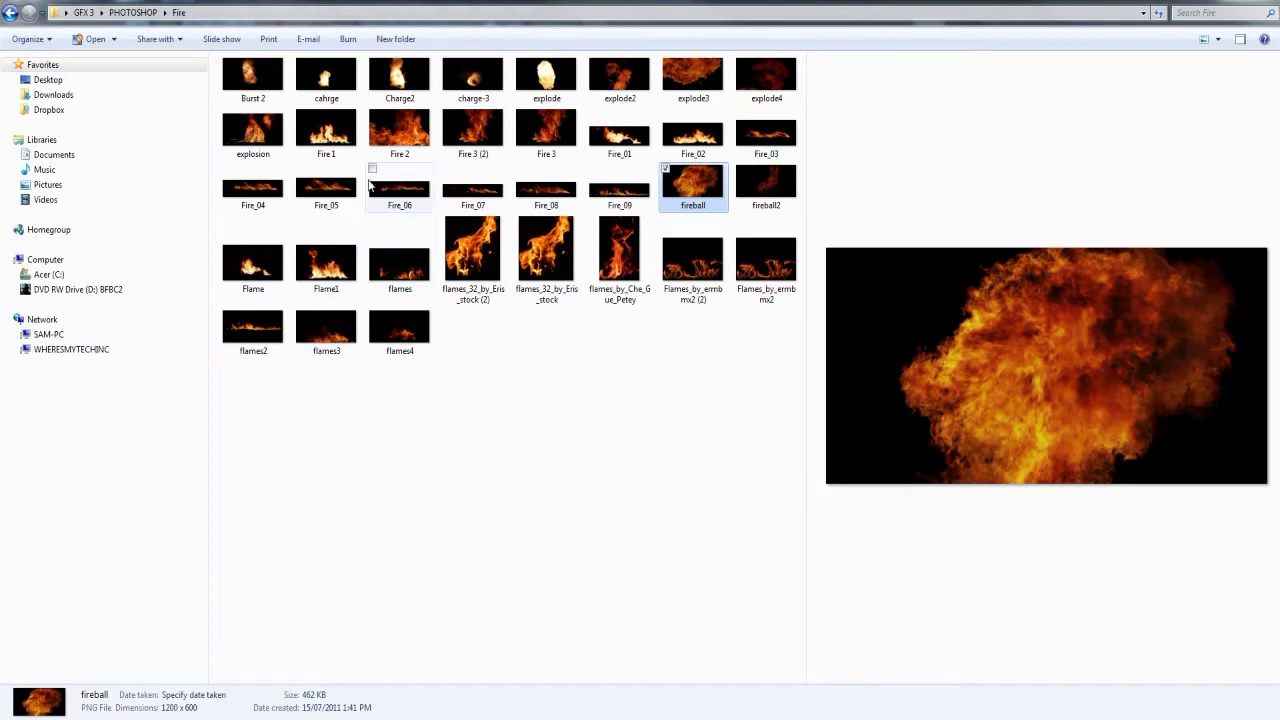
{"action": "double_click", "coordinate": [622, 8]}
{"action": "left_click_drag", "start_coordinate": [924, 190], "coordinate": [945, 202]}
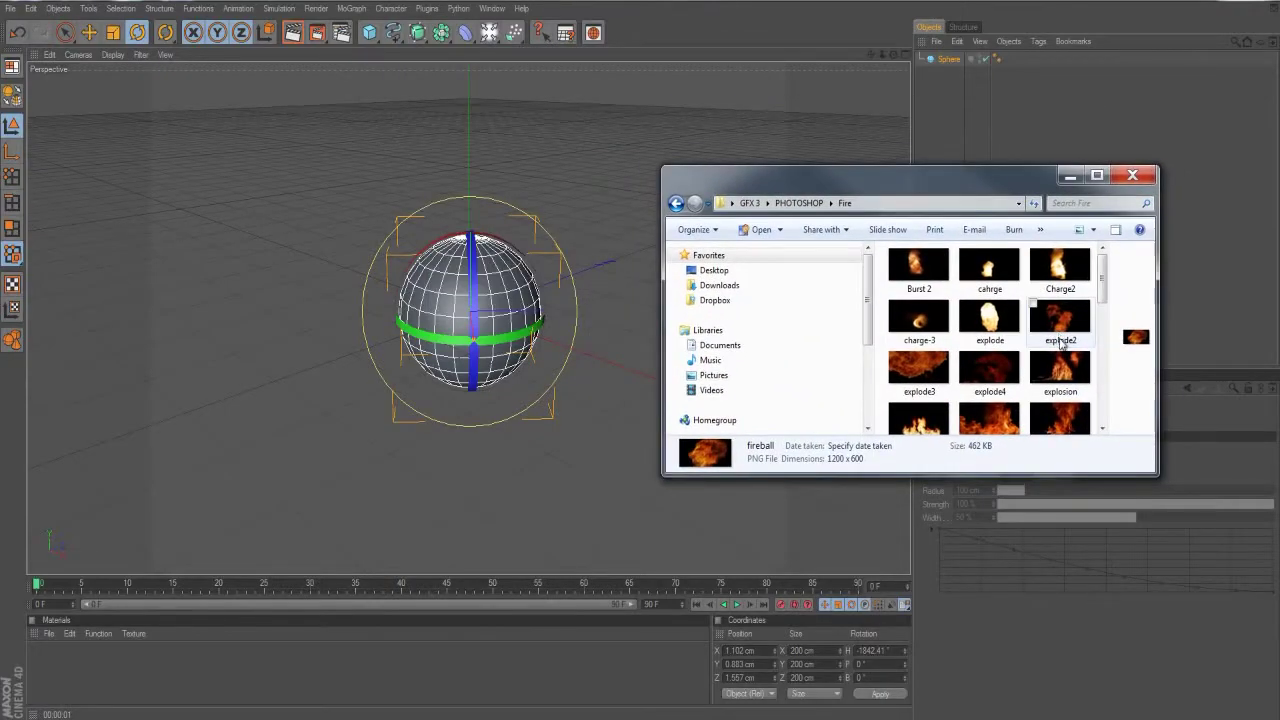
{"action": "scroll", "coordinate": [1050, 360], "scroll_direction": "down", "scroll_amount": 2}
{"action": "scroll", "coordinate": [990, 395], "scroll_direction": "down", "scroll_amount": 3}
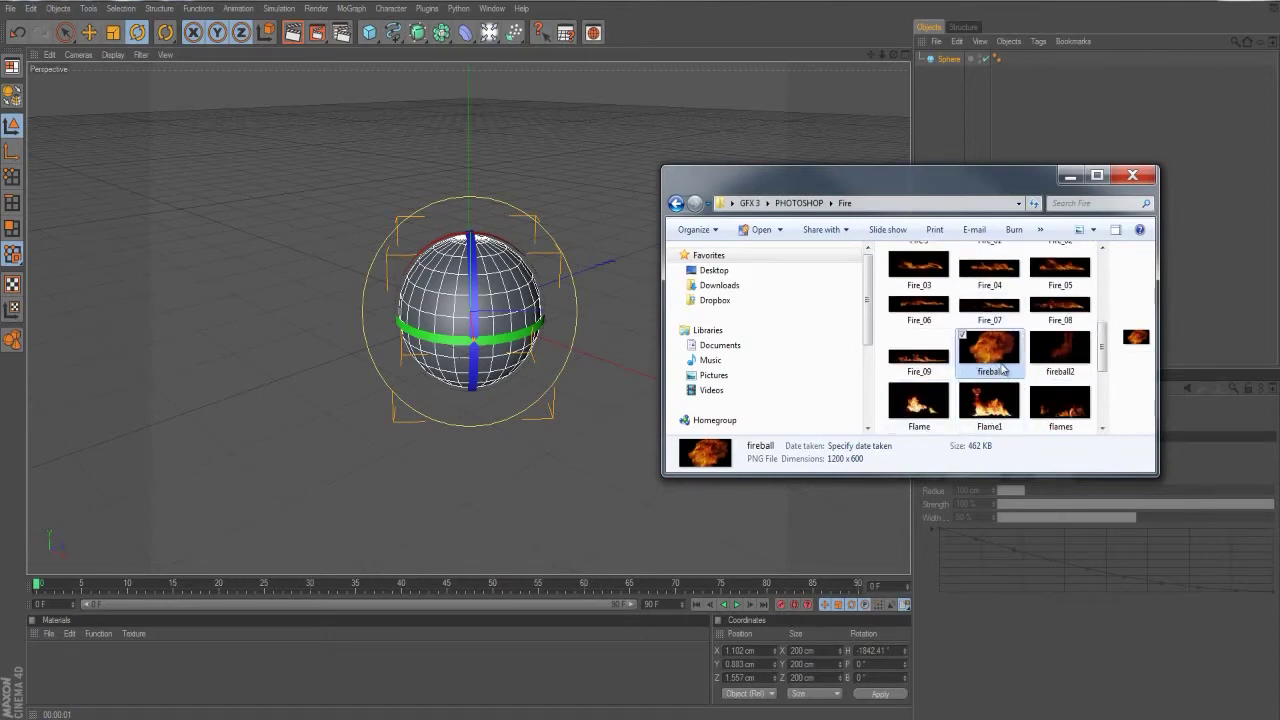
{"action": "left_click_drag", "start_coordinate": [1001, 368], "coordinate": [470, 303]}
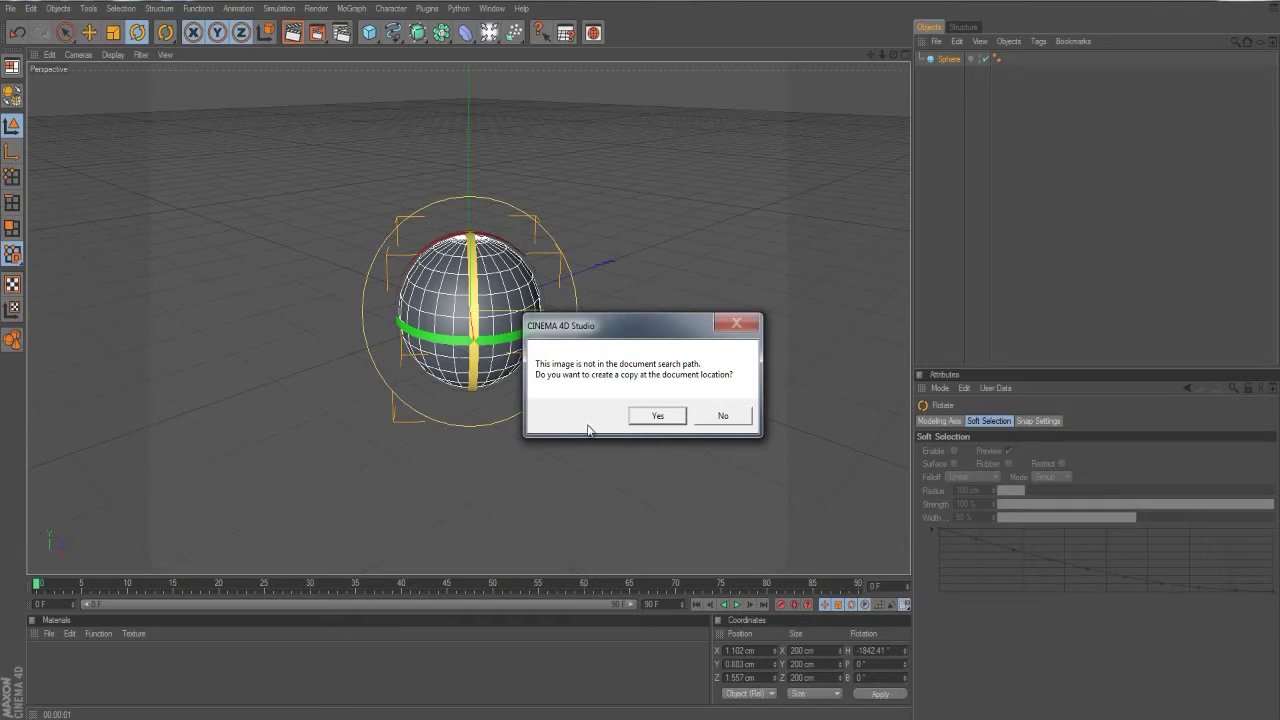
{"action": "left_click", "coordinate": [657, 415]}
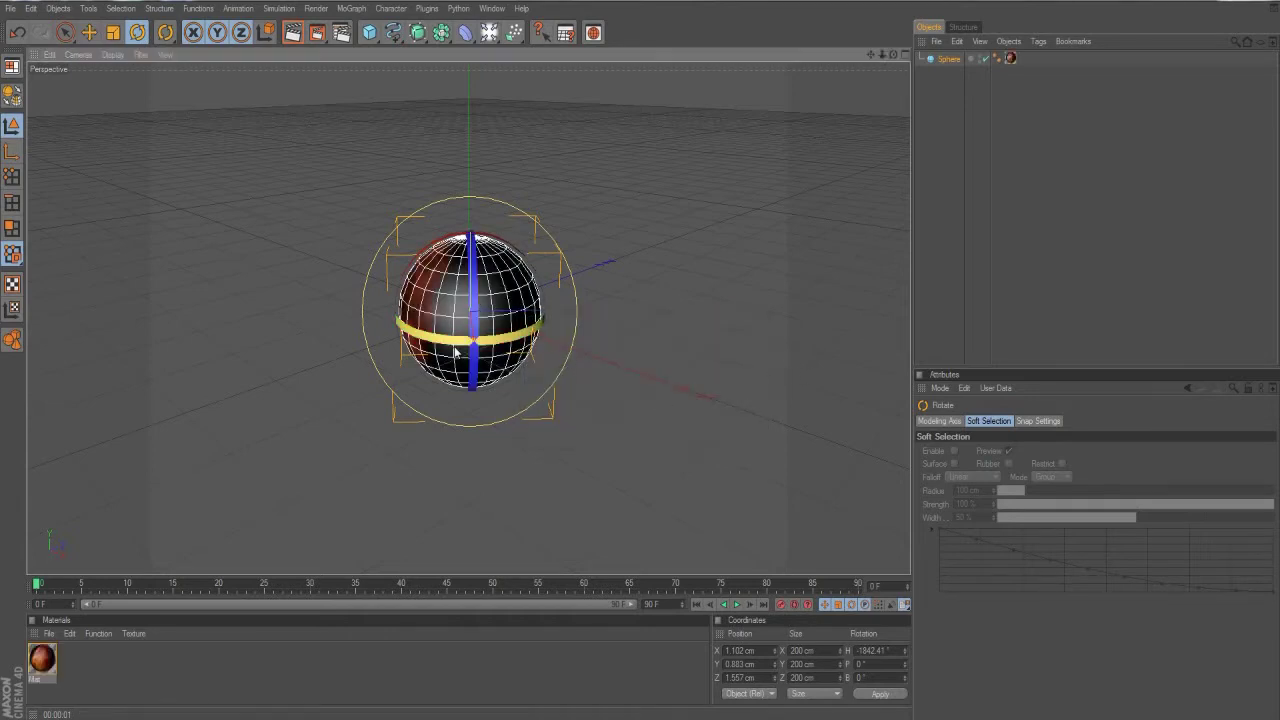
Step: Turn the textured sphere, preview a render, then enlarge it to about 437 cm and move it
{"action": "left_click_drag", "start_coordinate": [450, 347], "coordinate": [556, 289]}
{"action": "left_click_drag", "start_coordinate": [330, 33], "coordinate": [340, 35]}
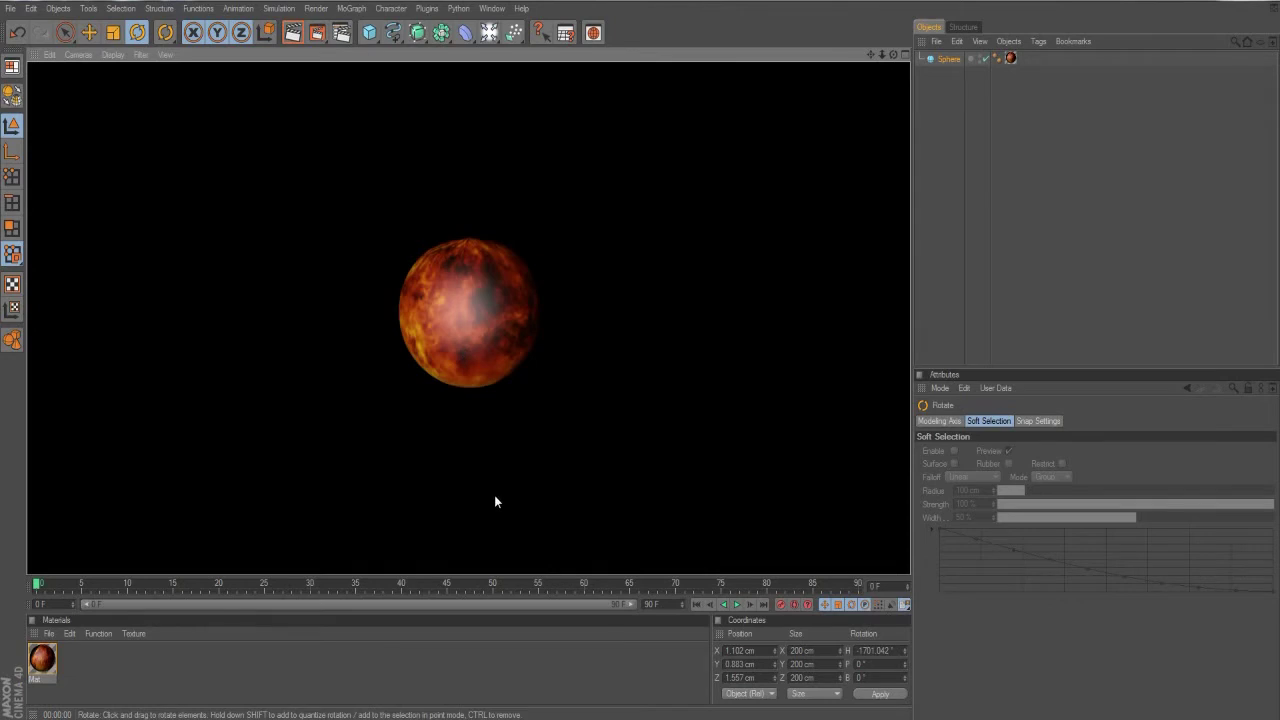
{"action": "left_click", "coordinate": [507, 316]}
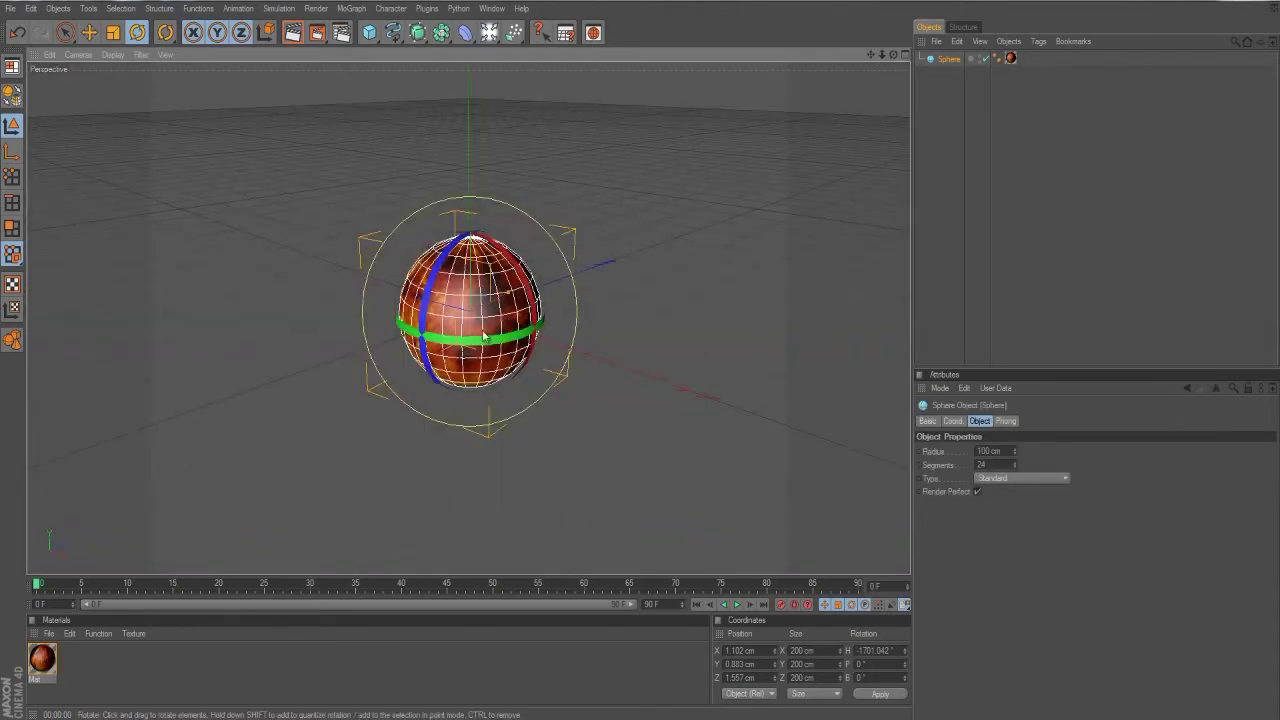
{"action": "left_click", "coordinate": [89, 33]}
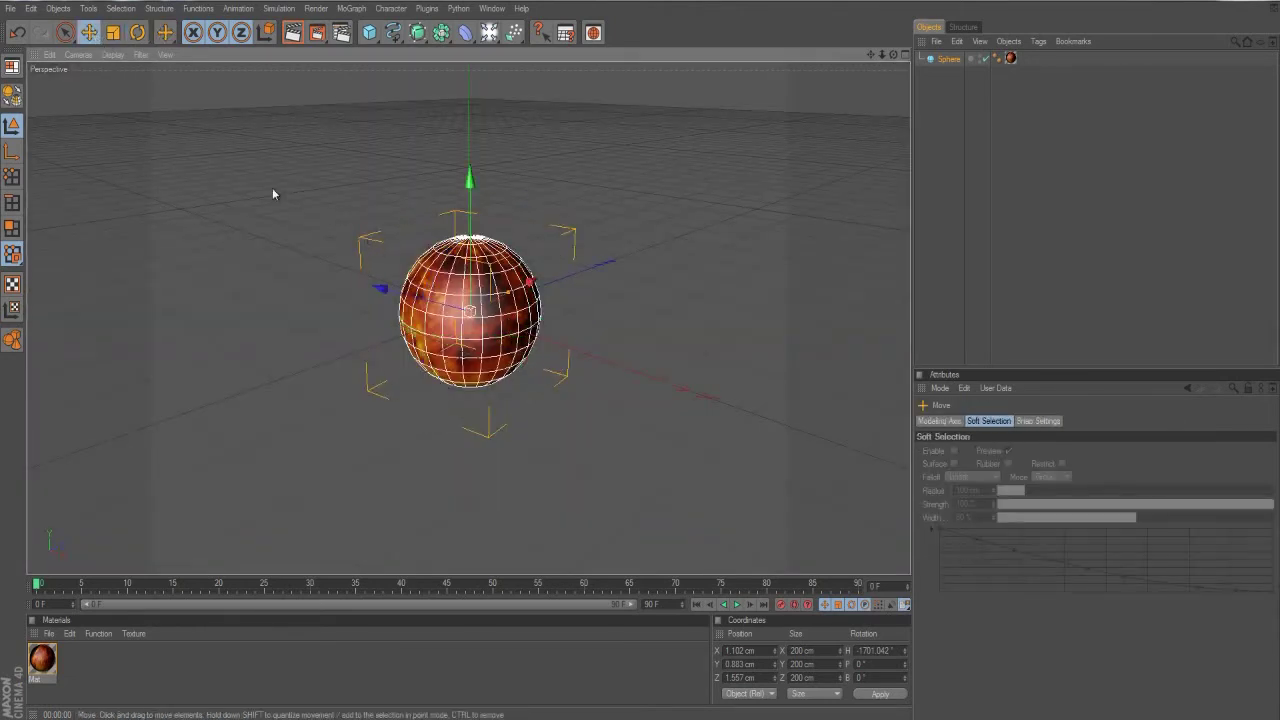
{"action": "left_click", "coordinate": [113, 33]}
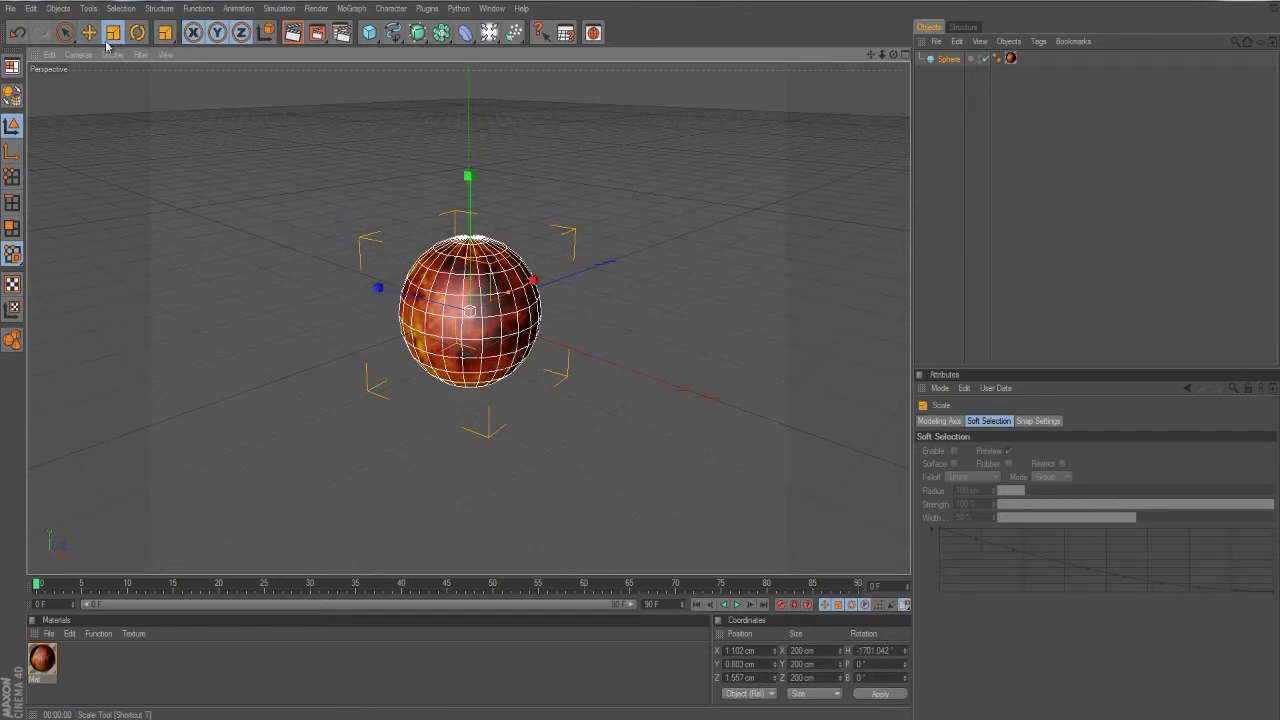
{"action": "mouse_move", "coordinate": [643, 357]}
{"action": "left_mouse_down"}
{"action": "mouse_move", "coordinate": [654, 257]}
{"action": "mouse_move", "coordinate": [640, 350]}
{"action": "left_mouse_up"}
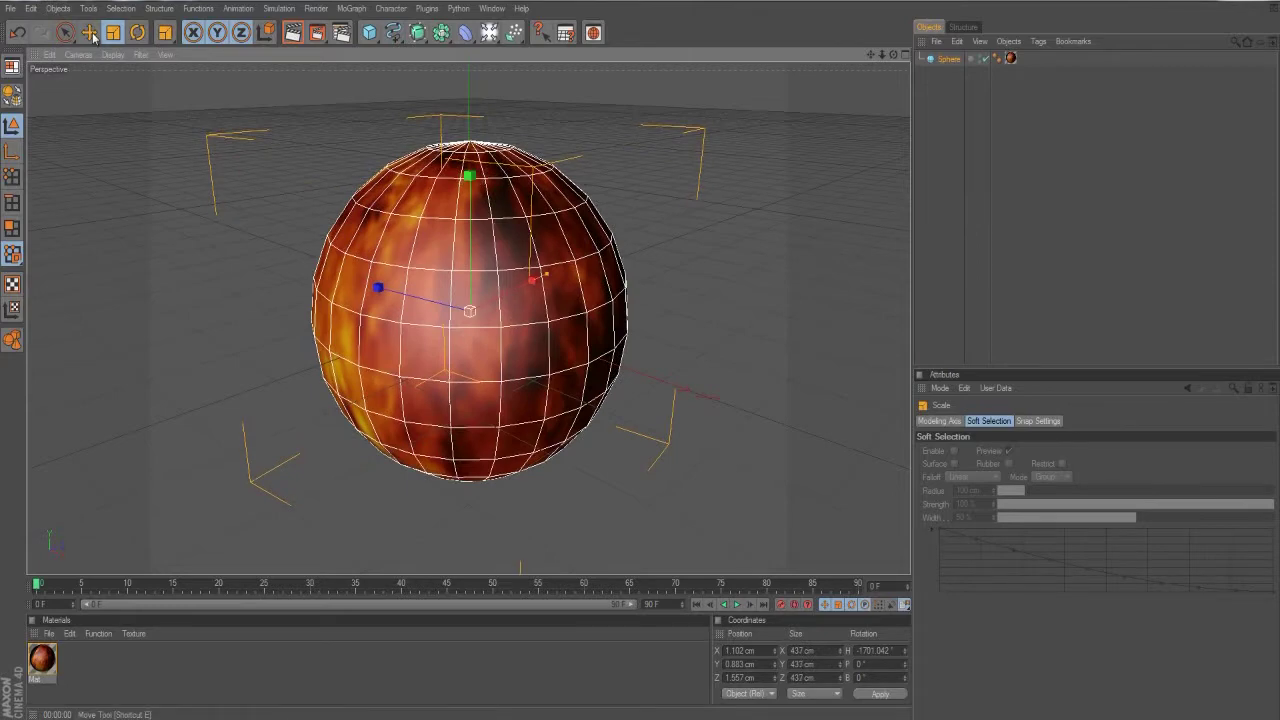
{"action": "key", "text": "e"}
{"action": "left_click_drag", "start_coordinate": [641, 356], "coordinate": [640, 357]}
Step: Spin the enlarged sphere further on its heading axis and render it again
{"action": "left_click", "coordinate": [137, 32]}
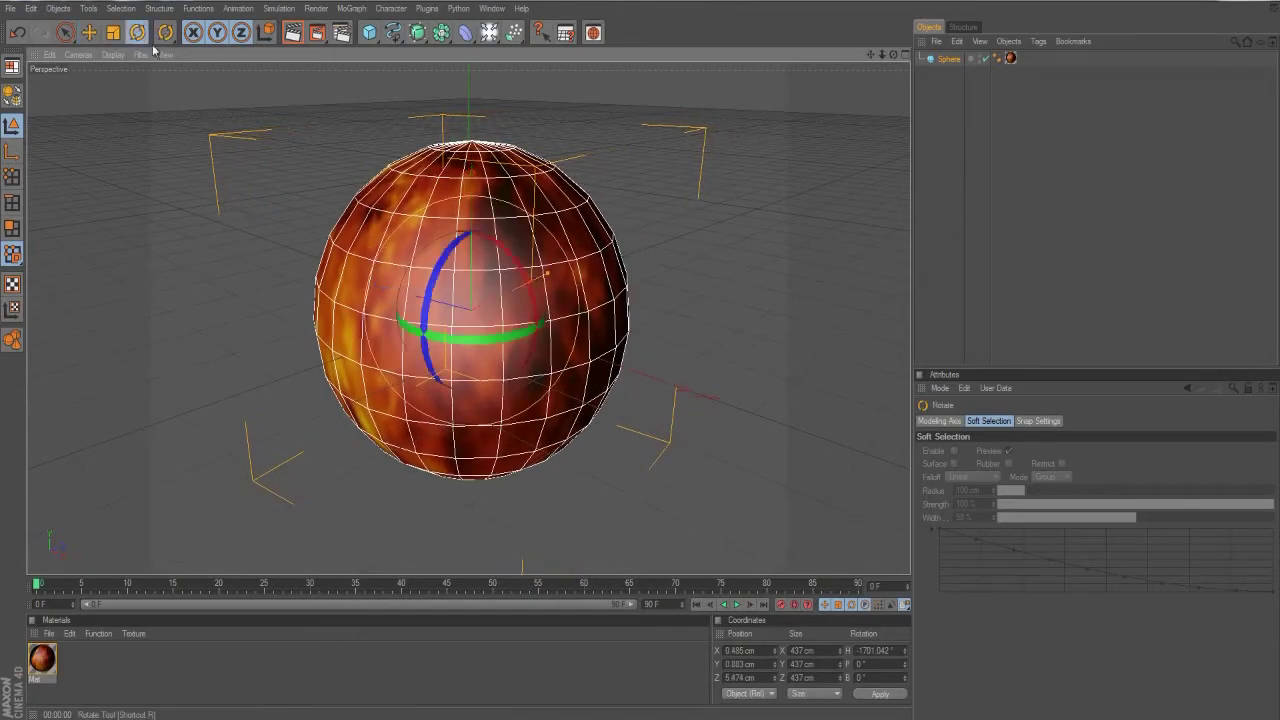
{"action": "left_click_drag", "start_coordinate": [434, 340], "coordinate": [495, 330]}
{"action": "left_click_drag", "start_coordinate": [317, 32], "coordinate": [330, 31]}
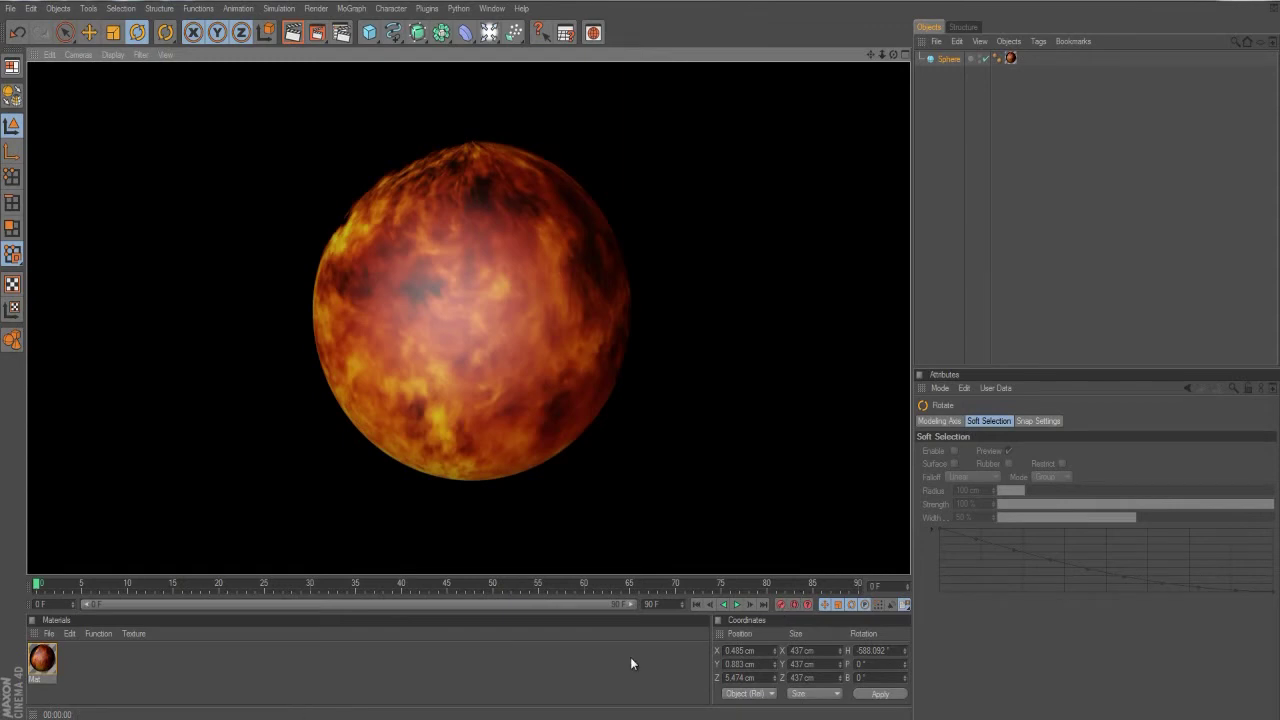
{"action": "left_click", "coordinate": [516, 251]}
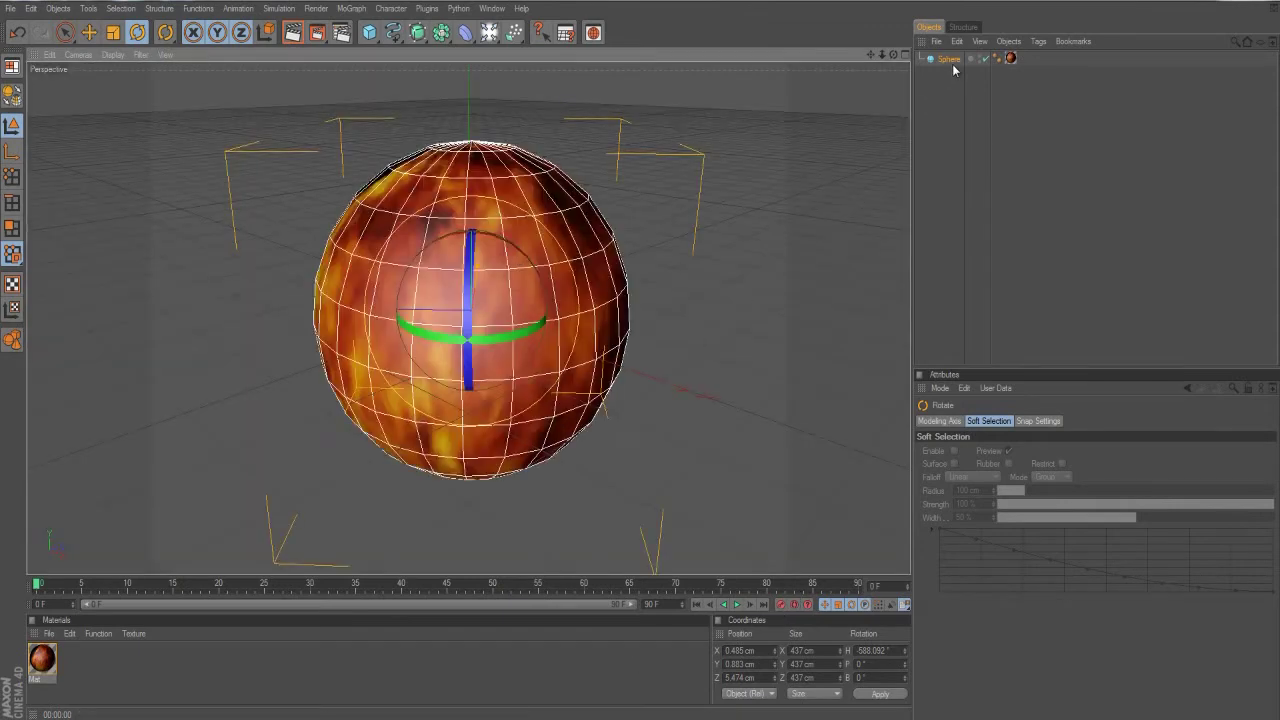
Step: Enter 15 as the fire material's colour brightness value
{"action": "left_click", "coordinate": [1010, 58]}
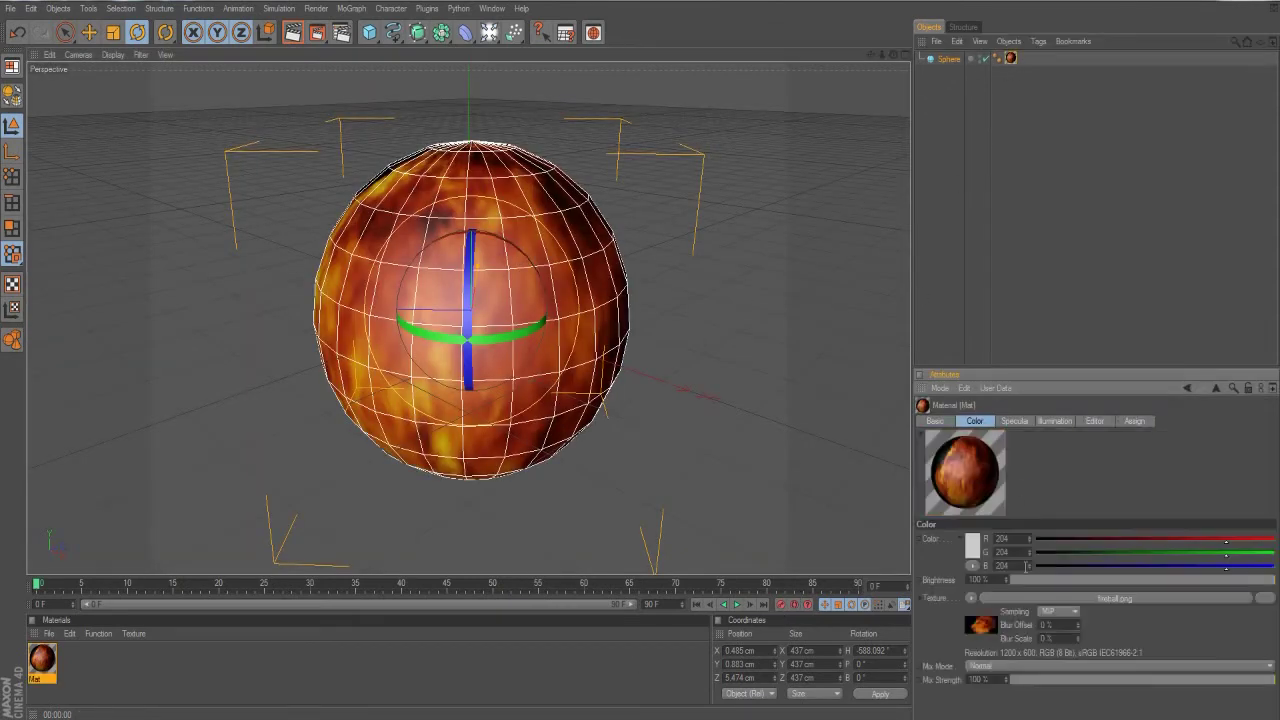
{"action": "left_click_drag", "start_coordinate": [969, 579], "coordinate": [998, 580]}
{"action": "type", "text": "15"}
{"action": "left_click", "coordinate": [663, 679]}
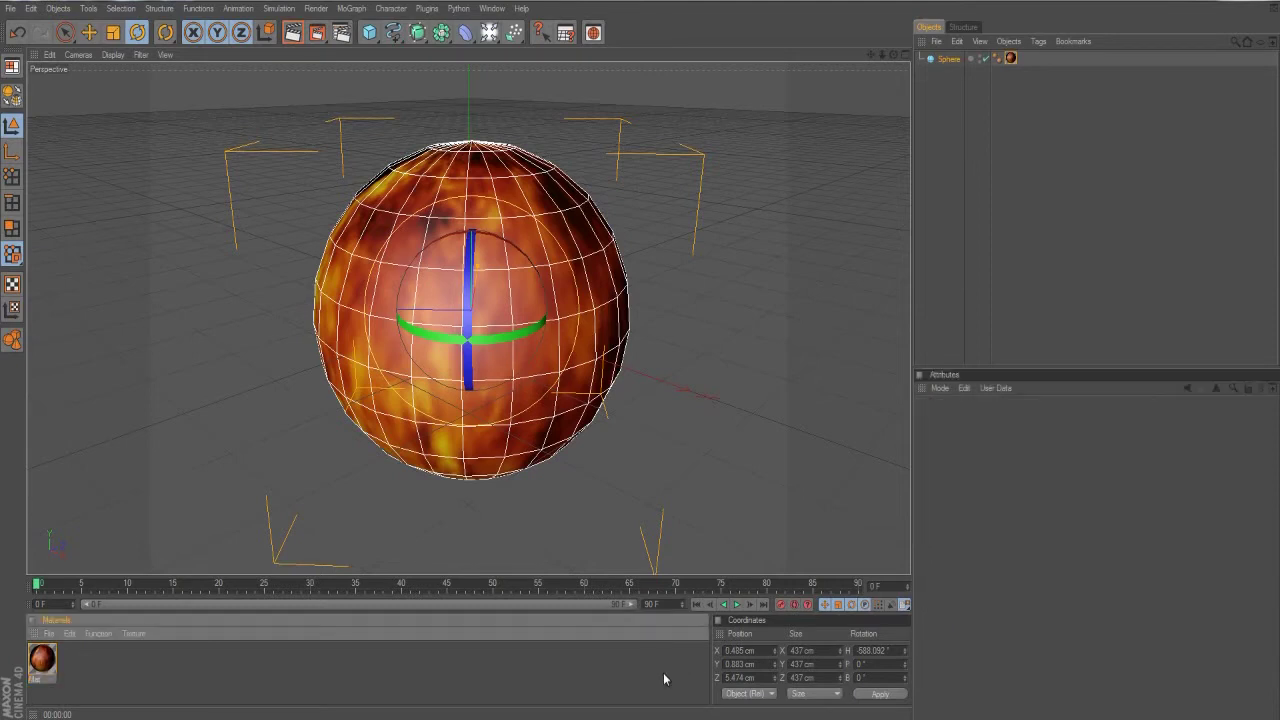
Step: Open the fire material and look through its specular, illumination and luminance channels
{"action": "left_click", "coordinate": [1010, 59]}
{"action": "double_click", "coordinate": [1010, 59]}
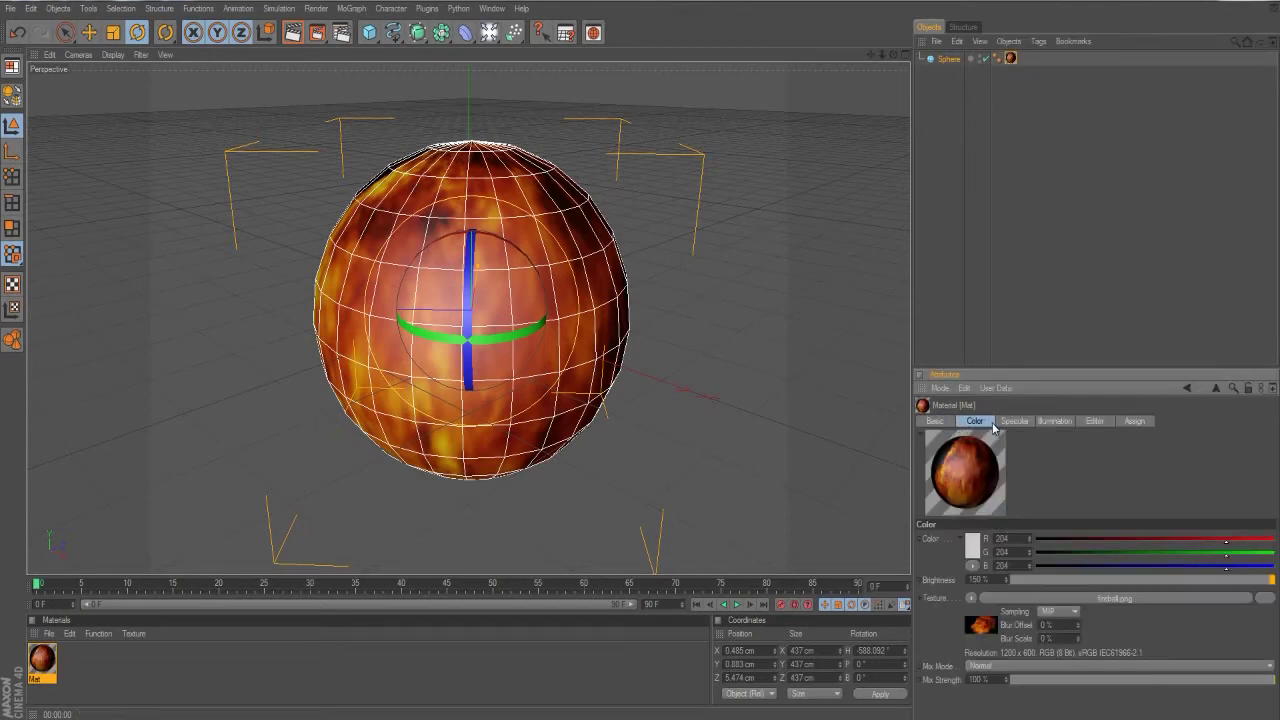
{"action": "left_click", "coordinate": [1052, 421]}
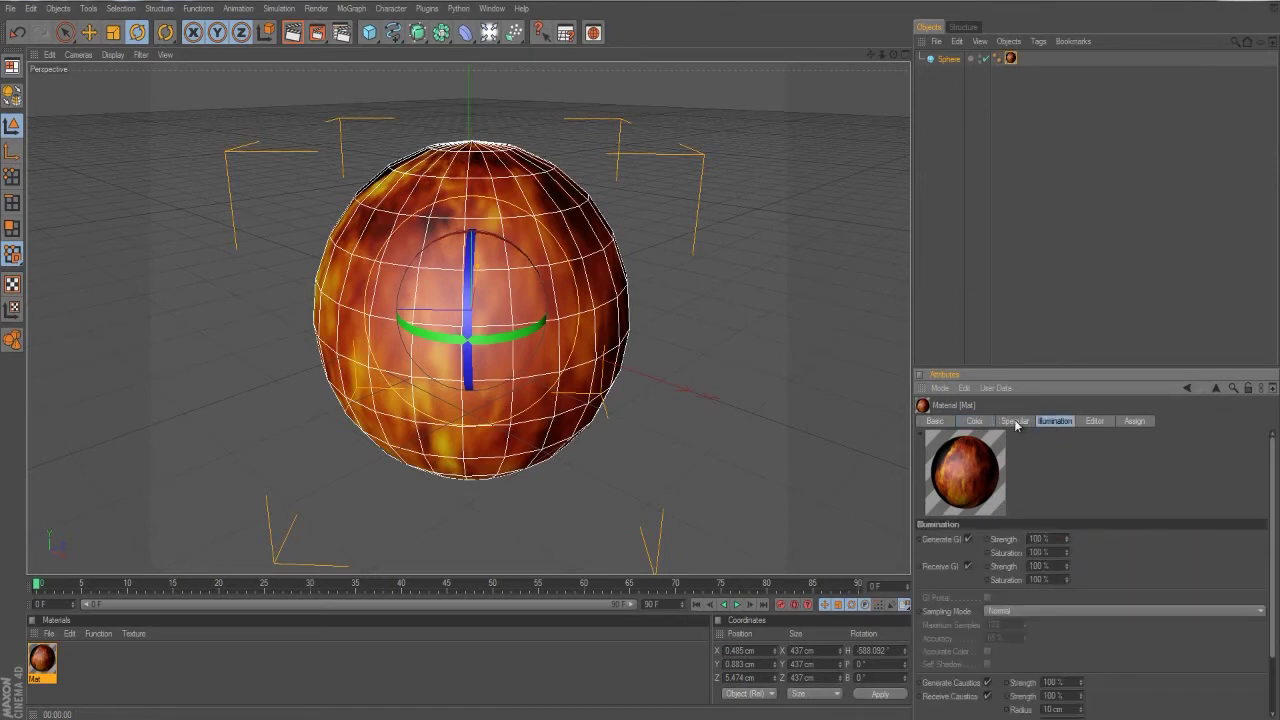
{"action": "left_click", "coordinate": [1014, 423]}
{"action": "left_click", "coordinate": [982, 424]}
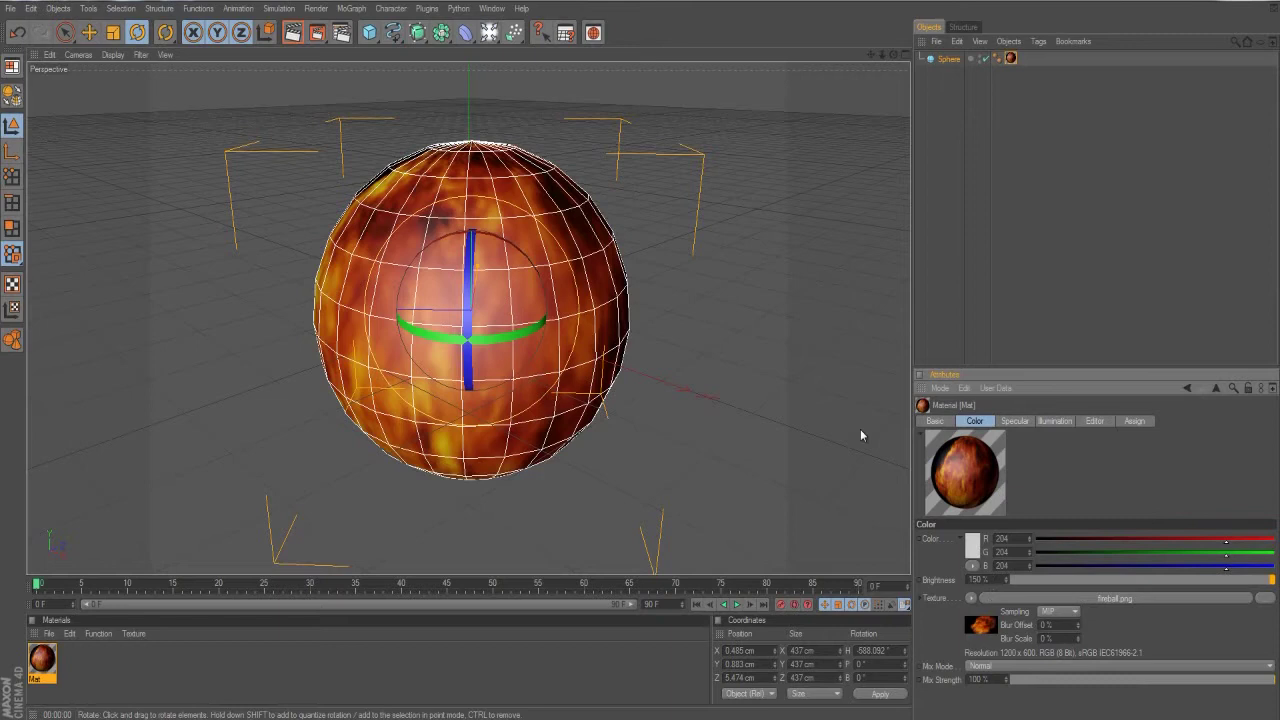
{"action": "left_click", "coordinate": [942, 422]}
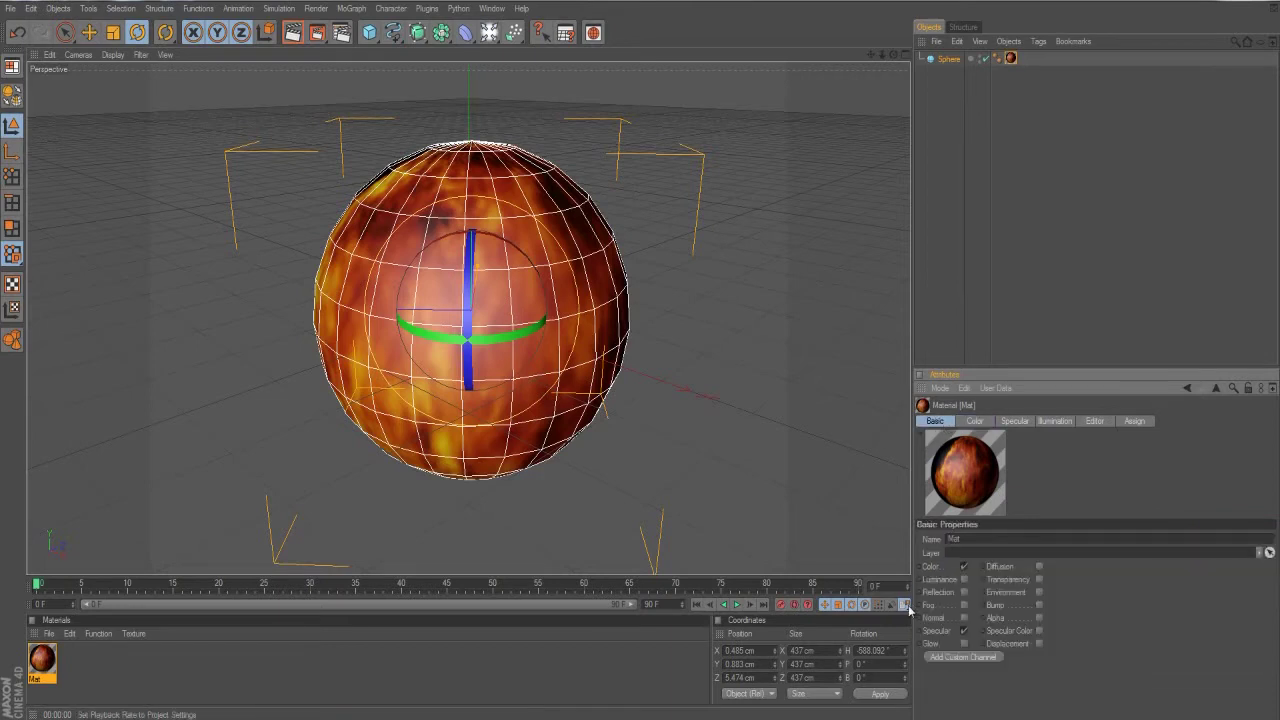
{"action": "left_click", "coordinate": [964, 579]}
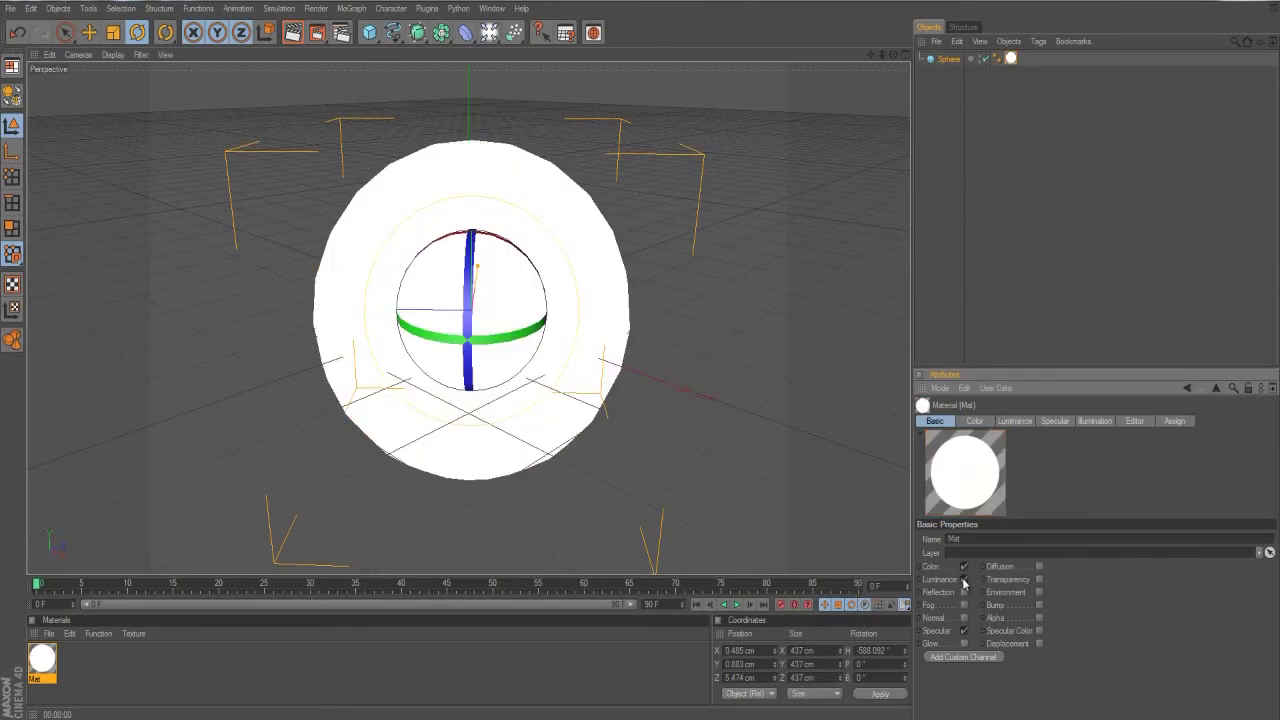
{"action": "left_click", "coordinate": [964, 580]}
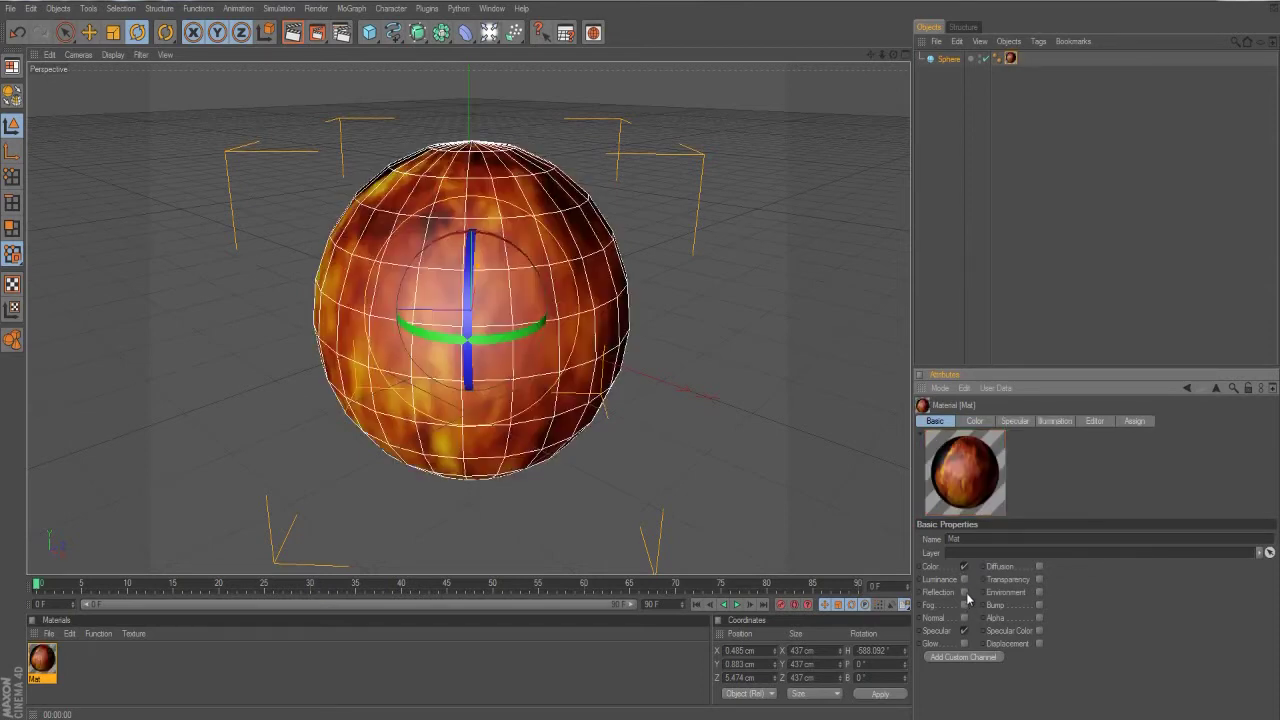
Step: Enable the material's reflection channel with 150% brightness
{"action": "left_click", "coordinate": [965, 592]}
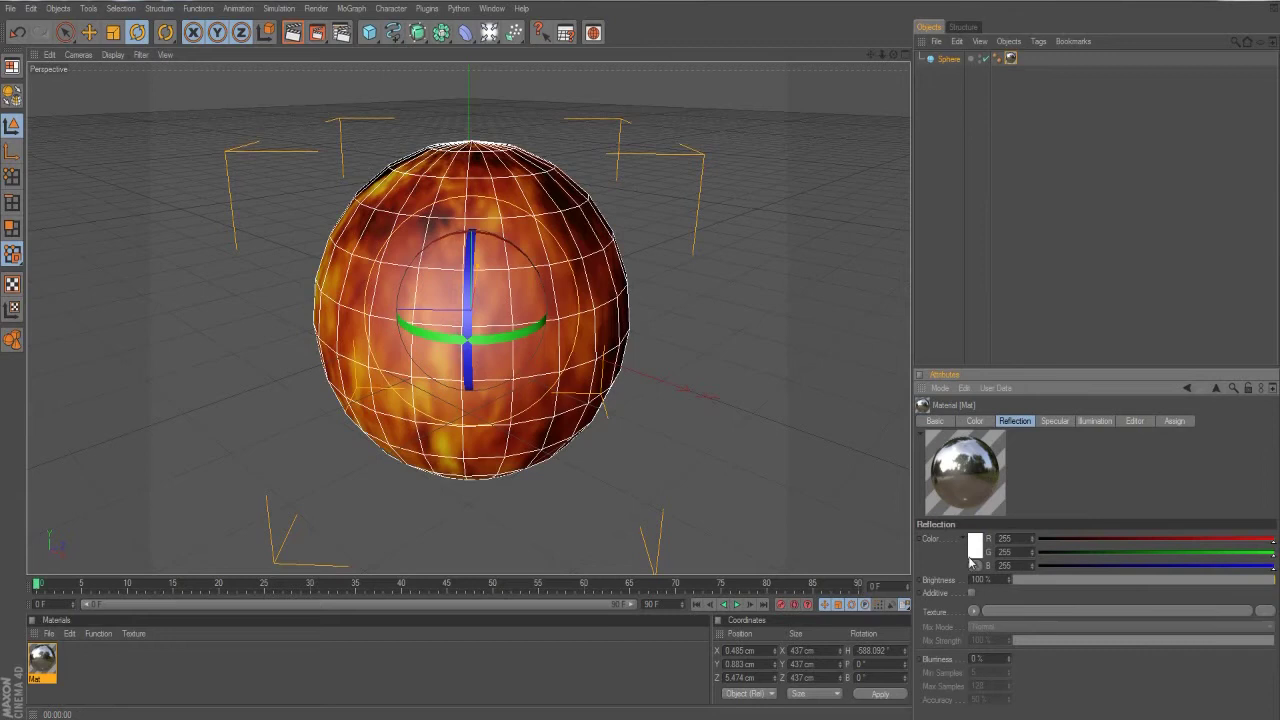
{"action": "left_click_drag", "start_coordinate": [970, 579], "coordinate": [989, 580]}
{"action": "type", "text": "150"}
{"action": "key", "text": "Return"}
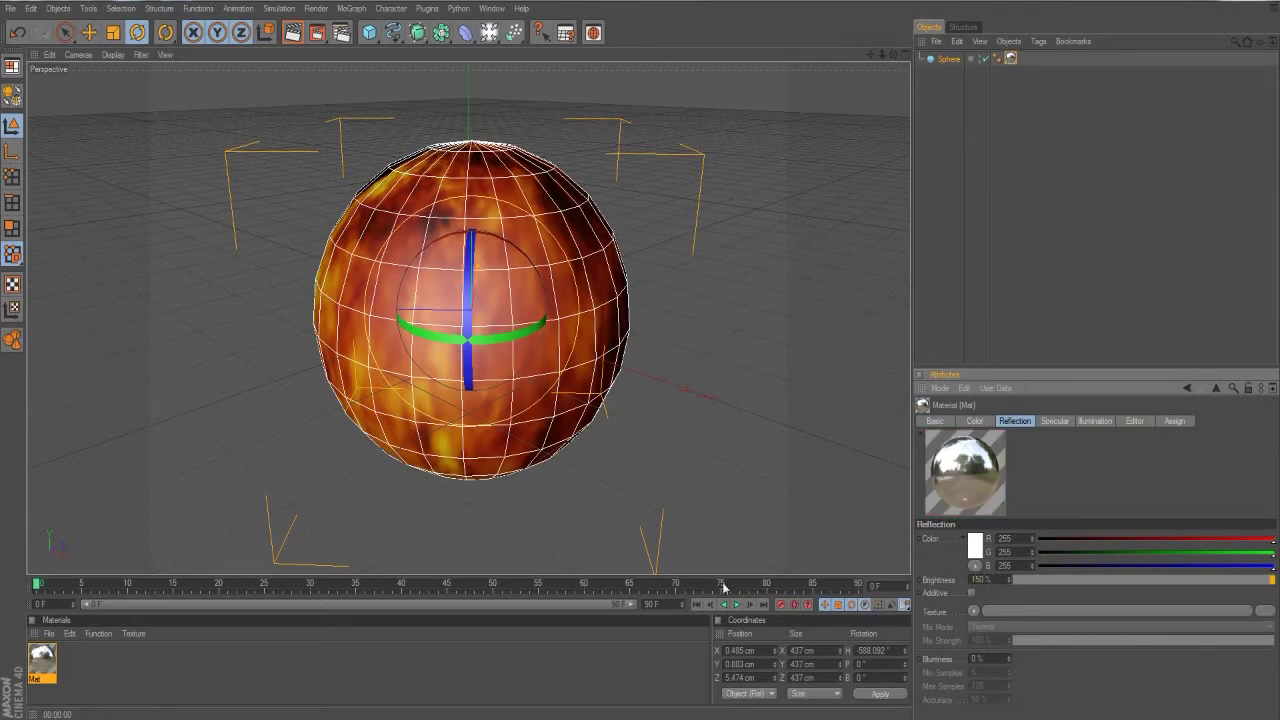
Step: Render the viewport to preview the reflective fire material
{"action": "left_click", "coordinate": [575, 664]}
{"action": "left_click", "coordinate": [316, 8]}
{"action": "left_click", "coordinate": [341, 32]}
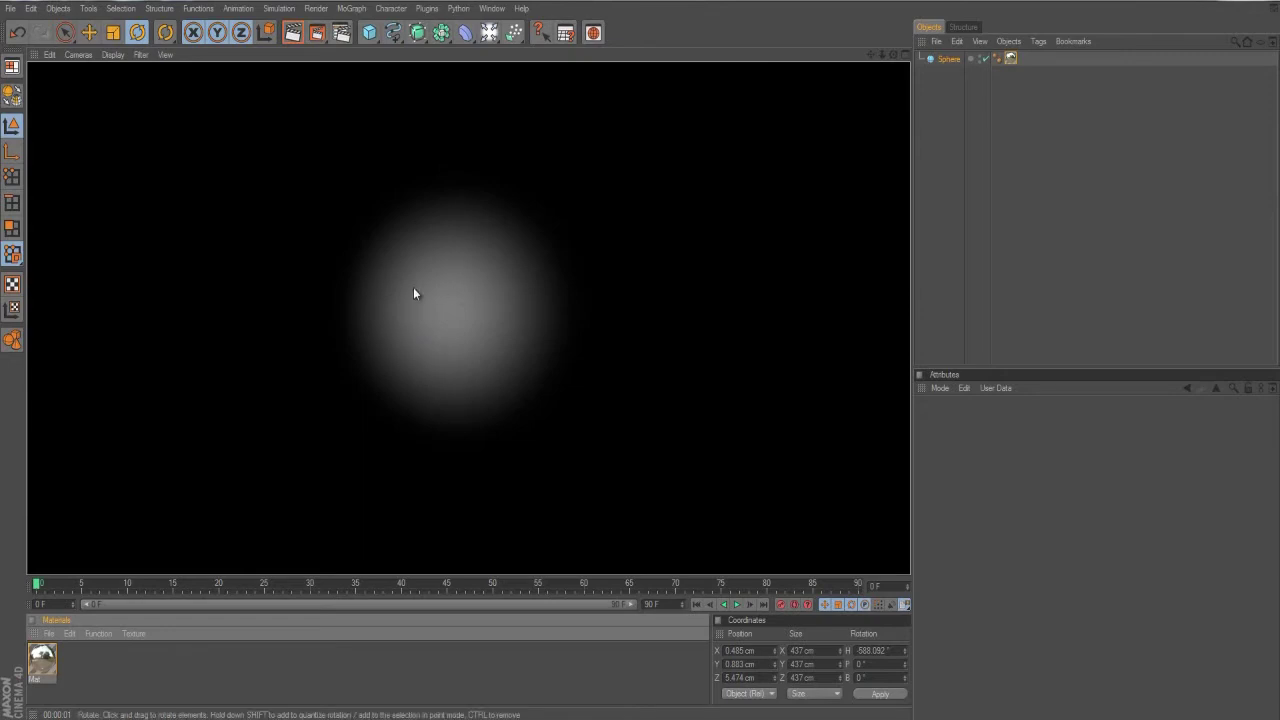
{"action": "left_click", "coordinate": [472, 657]}
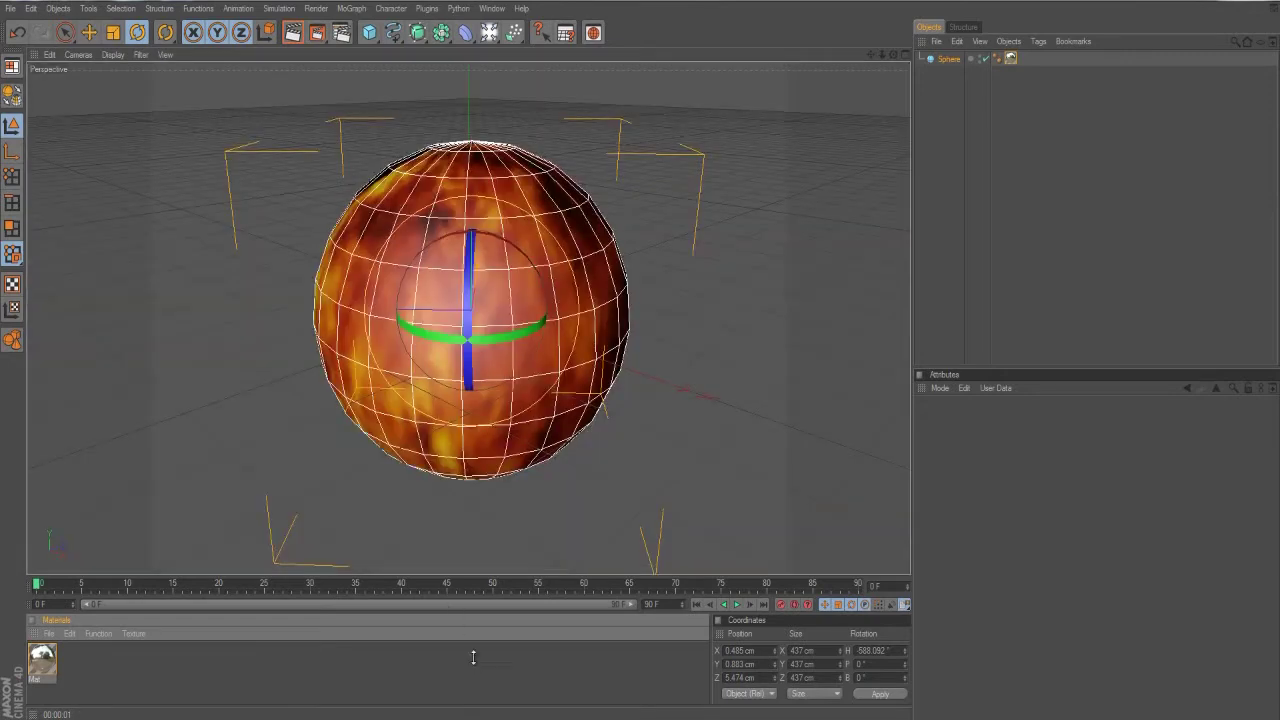
Step: Duplicate the Sphere with copy and paste to create Sphere 1
{"action": "left_click", "coordinate": [951, 60]}
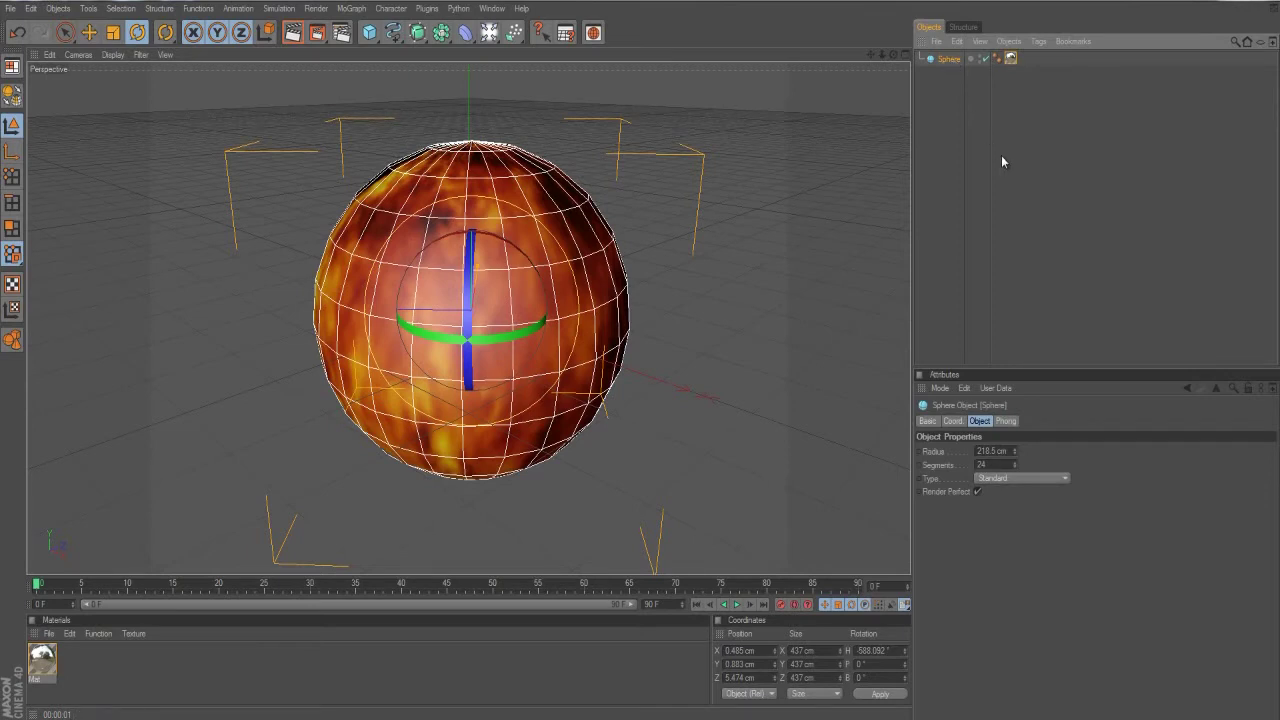
{"action": "key", "text": "ctrl+c"}
{"action": "key", "text": "ctrl+v"}
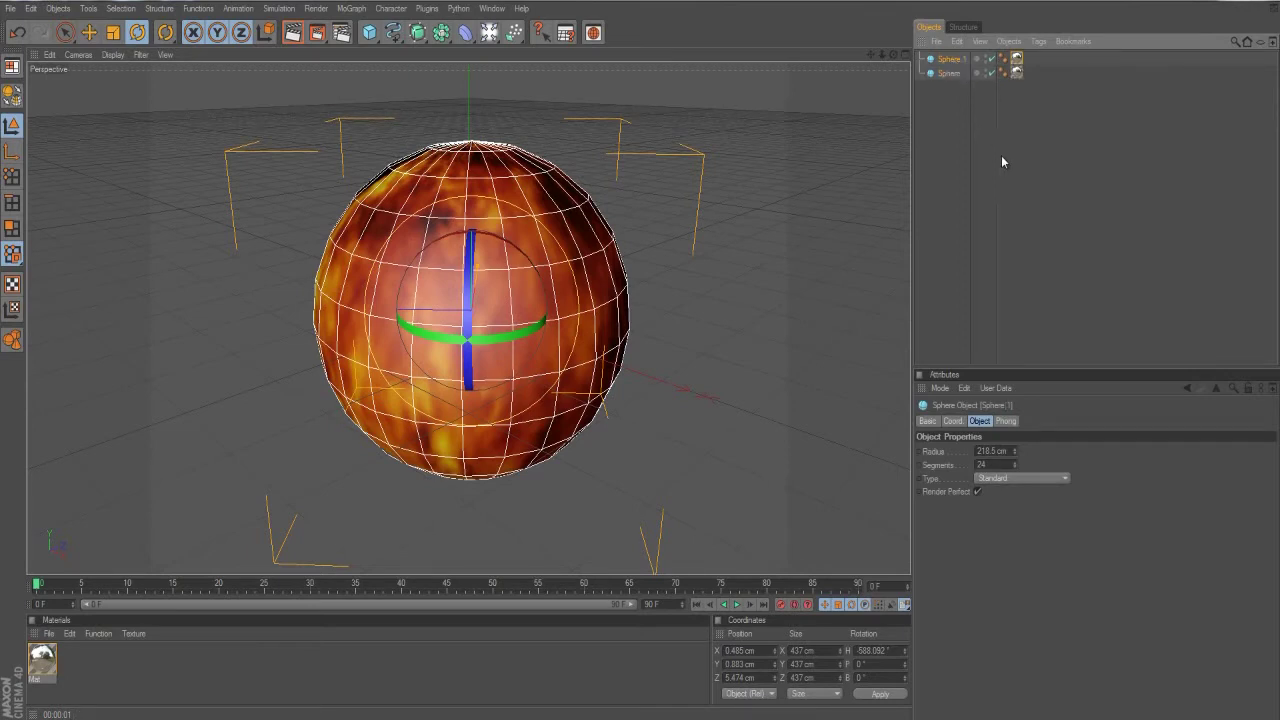
Step: Scale the original Sphere up slightly
{"action": "left_click", "coordinate": [952, 76]}
{"action": "left_click", "coordinate": [113, 32]}
{"action": "left_click_drag", "start_coordinate": [471, 171], "coordinate": [643, 353]}
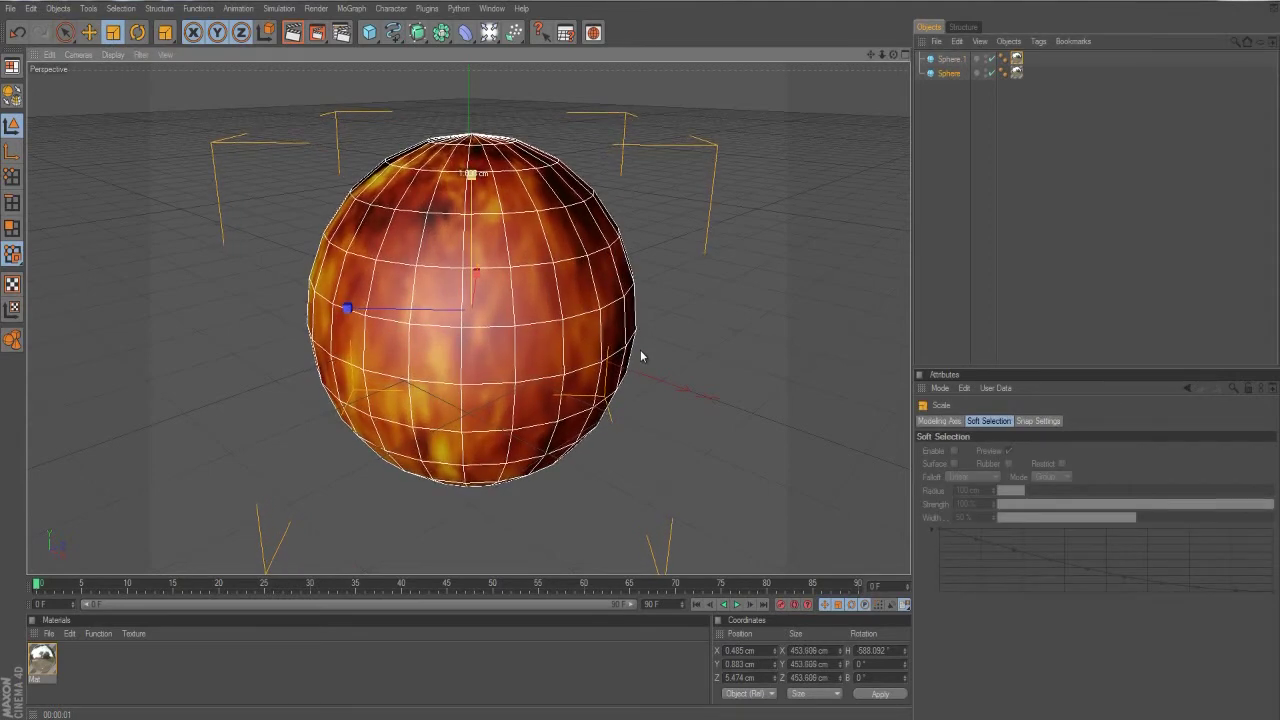
Step: Move Sphere 1 to X 16.882 cm, Z −12.796 cm and render a test view
{"action": "left_click", "coordinate": [950, 60]}
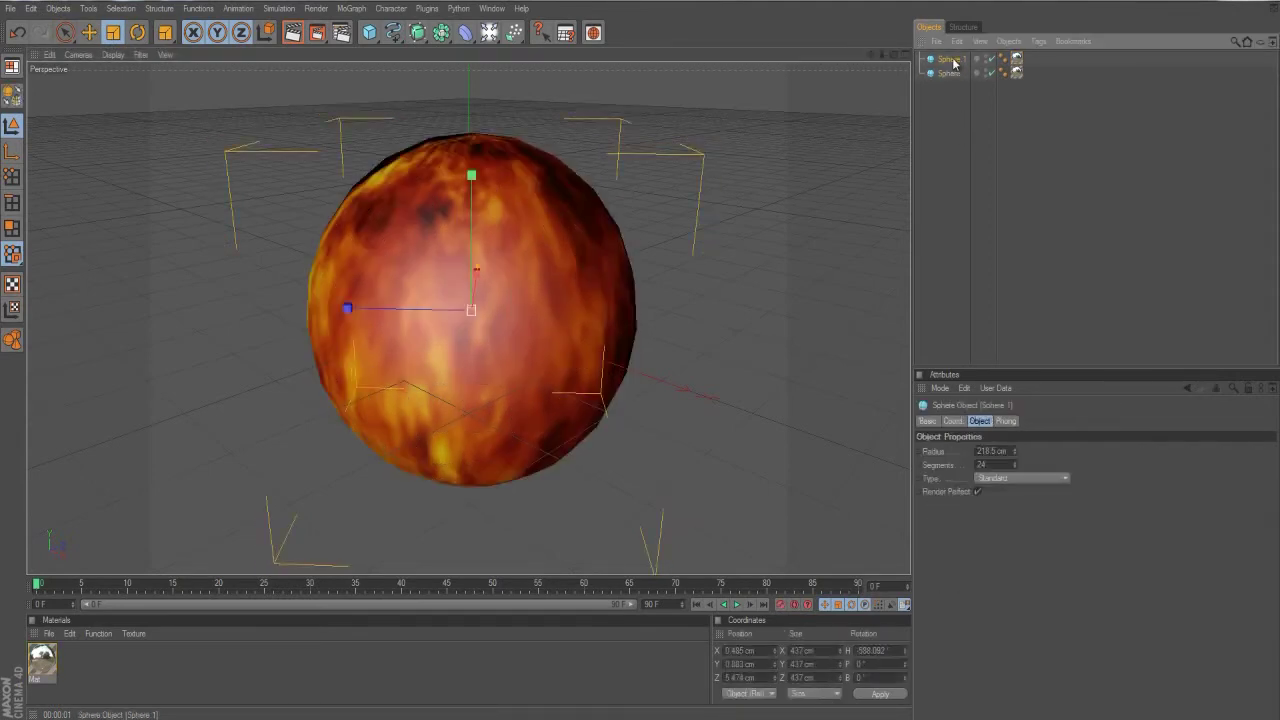
{"action": "key", "text": "e"}
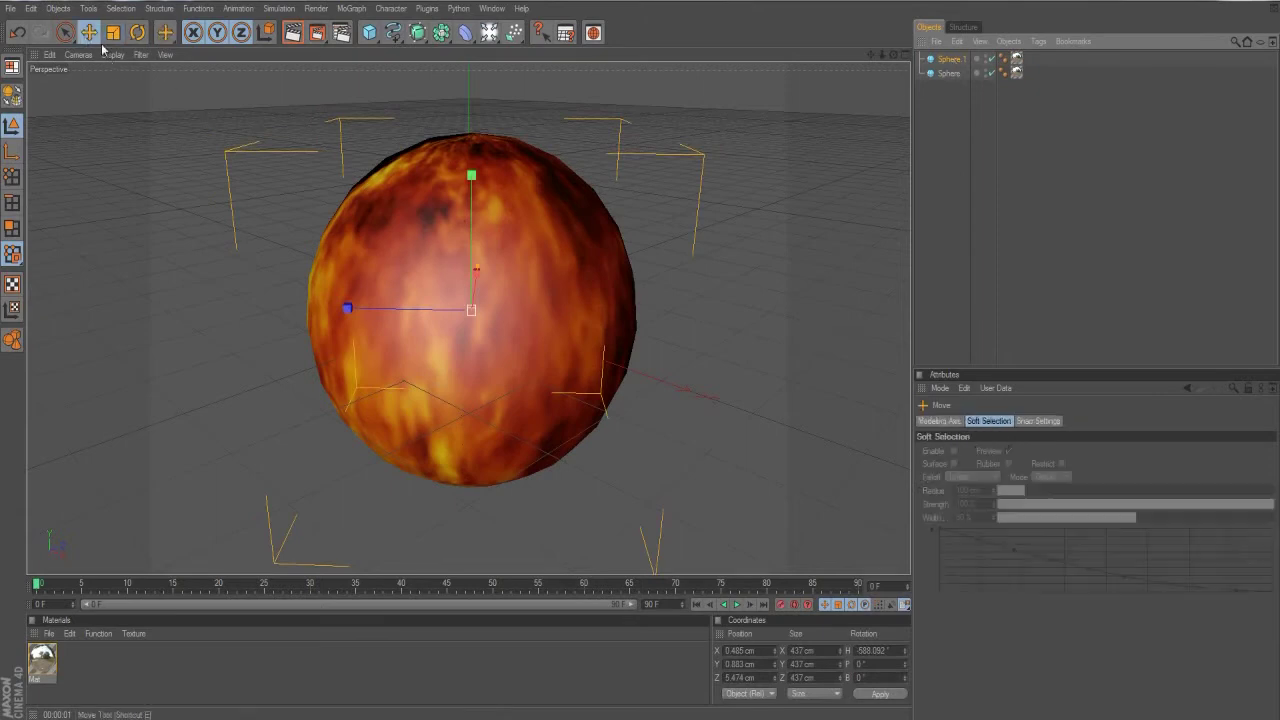
{"action": "left_click_drag", "start_coordinate": [476, 277], "coordinate": [641, 356]}
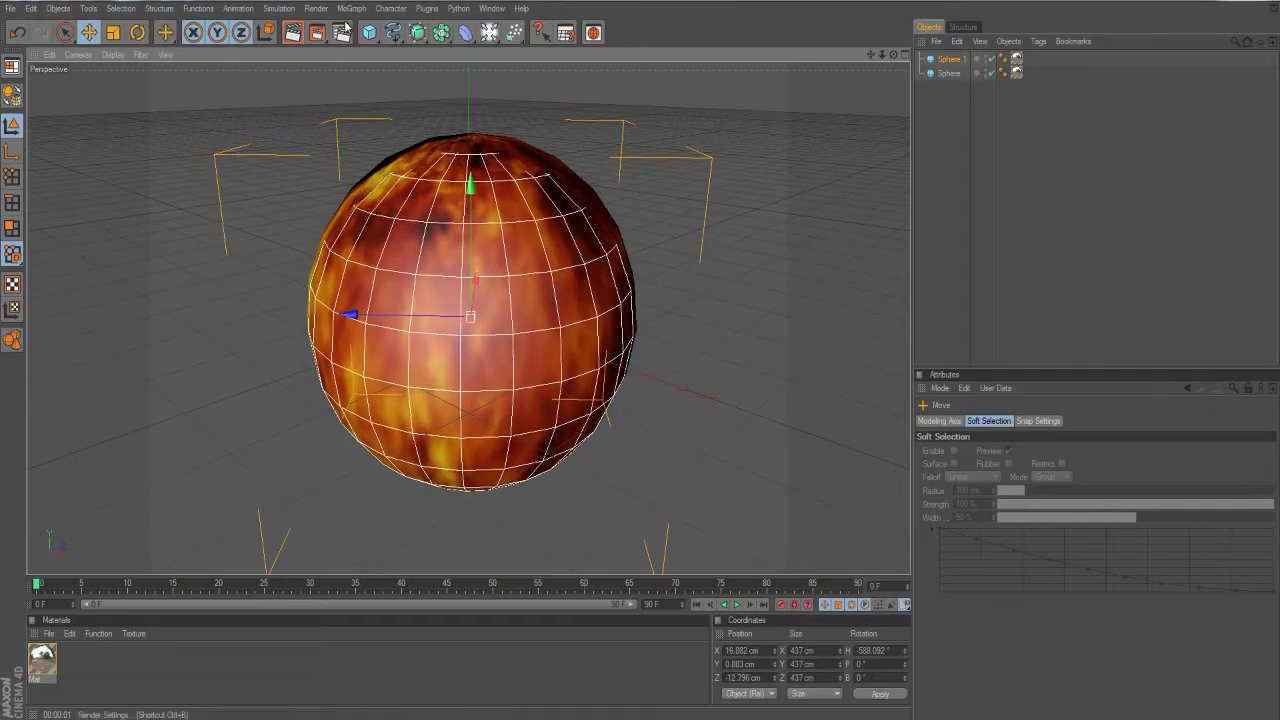
{"action": "left_click", "coordinate": [316, 8]}
{"action": "left_click", "coordinate": [340, 31]}
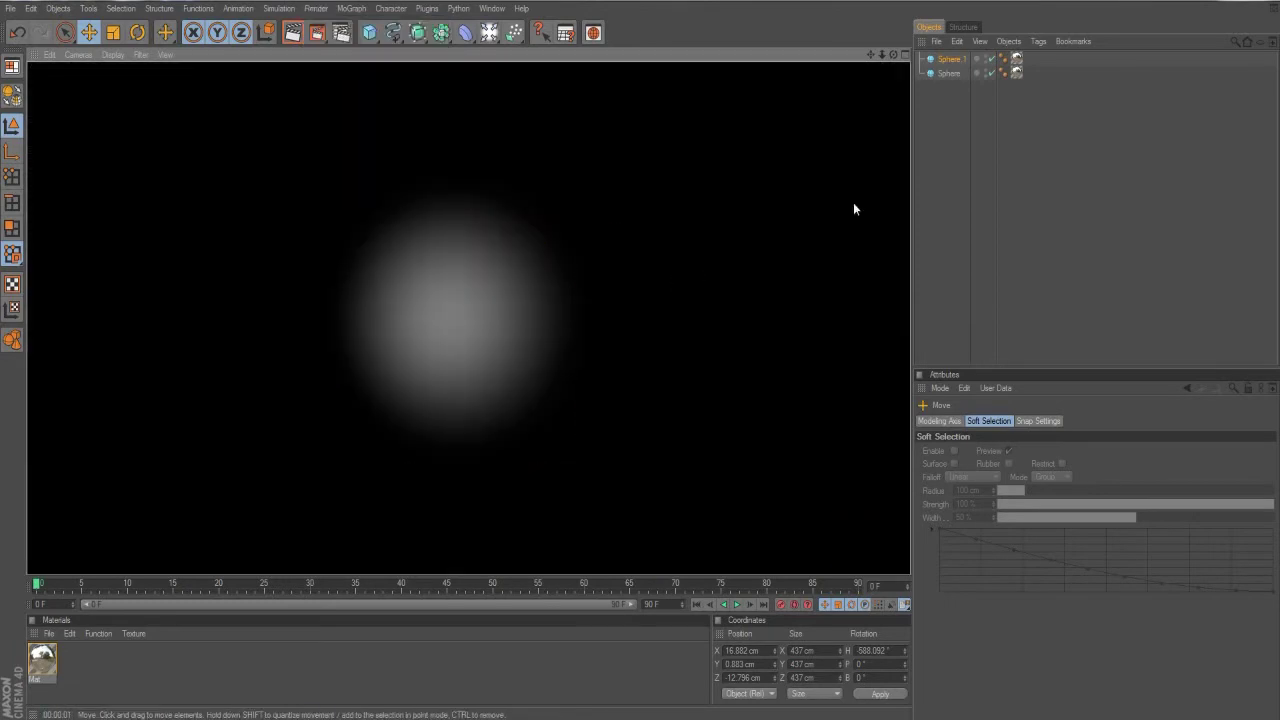
Step: Replace Sphere 1's texture with a new material made from fireball.png
{"action": "left_click", "coordinate": [1017, 60]}
{"action": "key", "text": "Delete"}
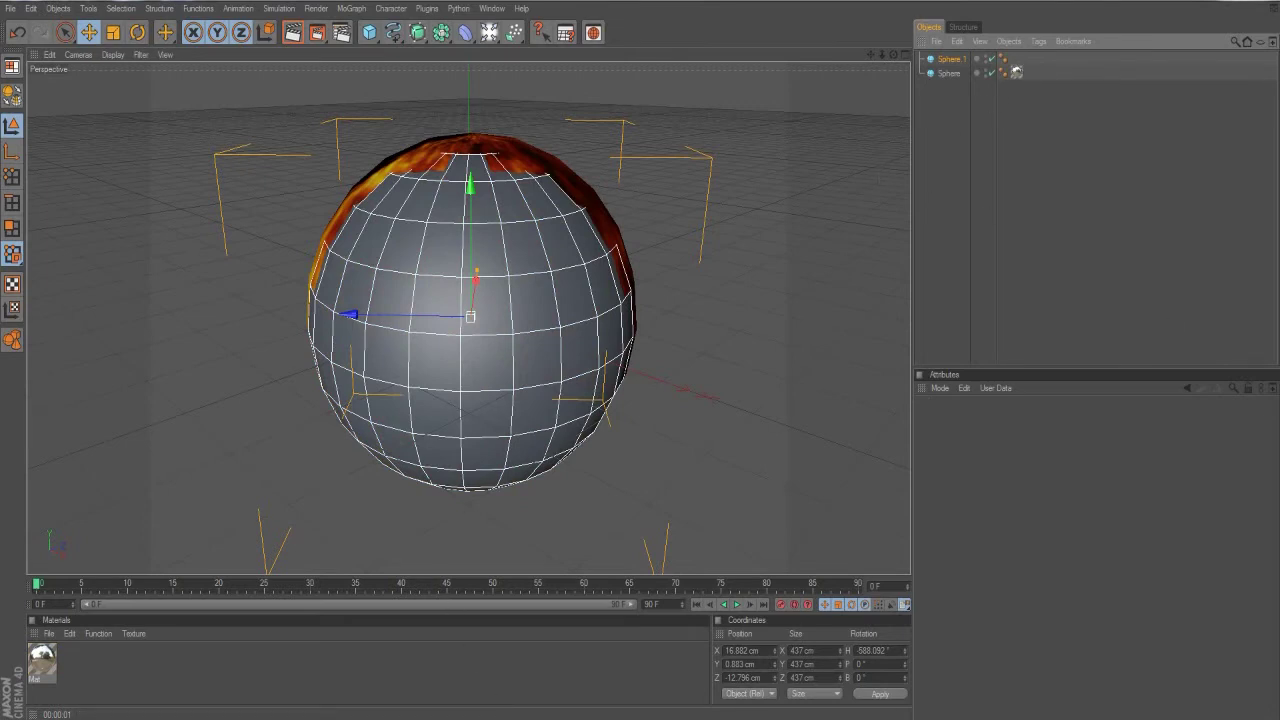
{"action": "key", "text": "alt+Tab"}
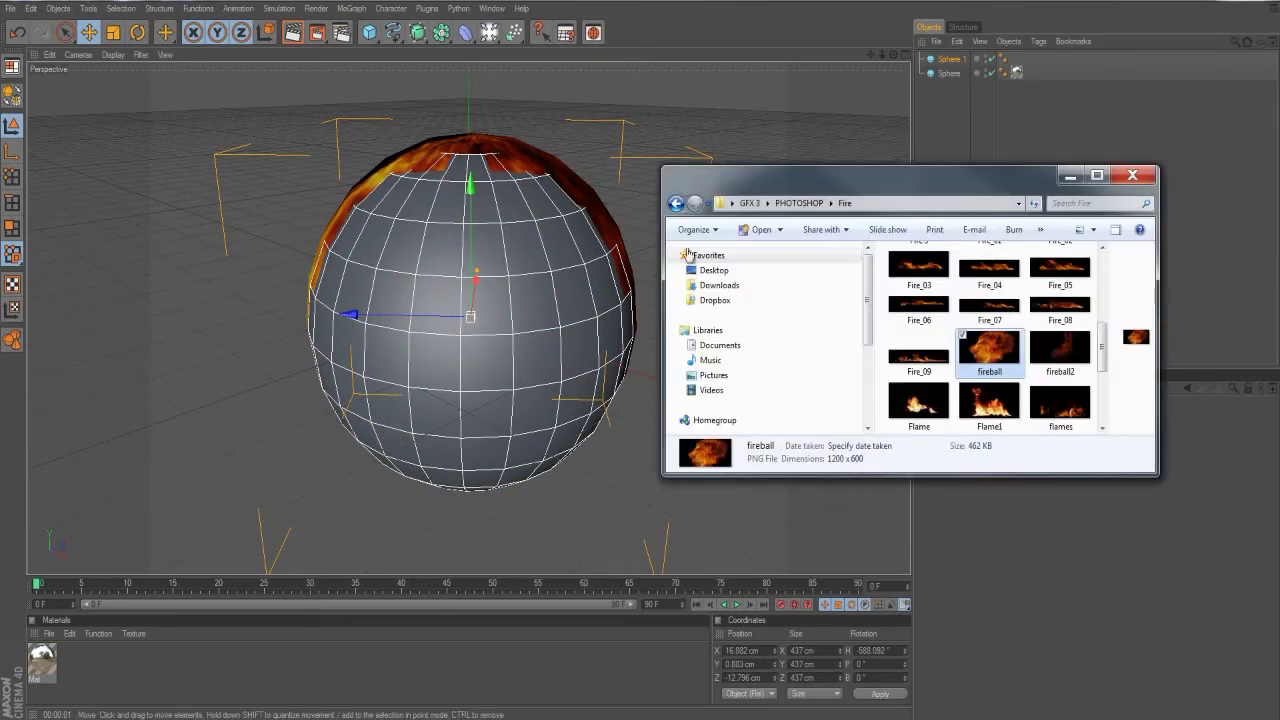
{"action": "left_click_drag", "start_coordinate": [987, 352], "coordinate": [558, 320]}
{"action": "left_click", "coordinate": [659, 412]}
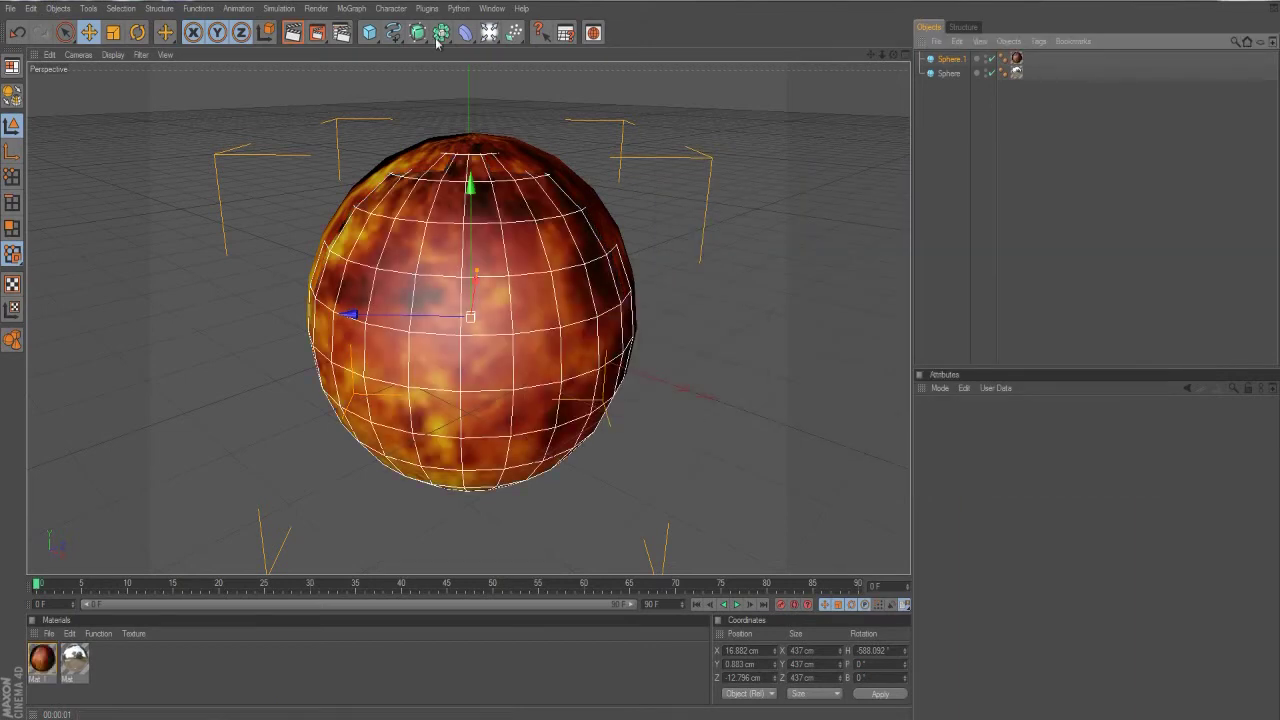
Step: Render the fiery Sphere 1, then delete the original Sphere
{"action": "left_click", "coordinate": [316, 8]}
{"action": "left_click", "coordinate": [335, 30]}
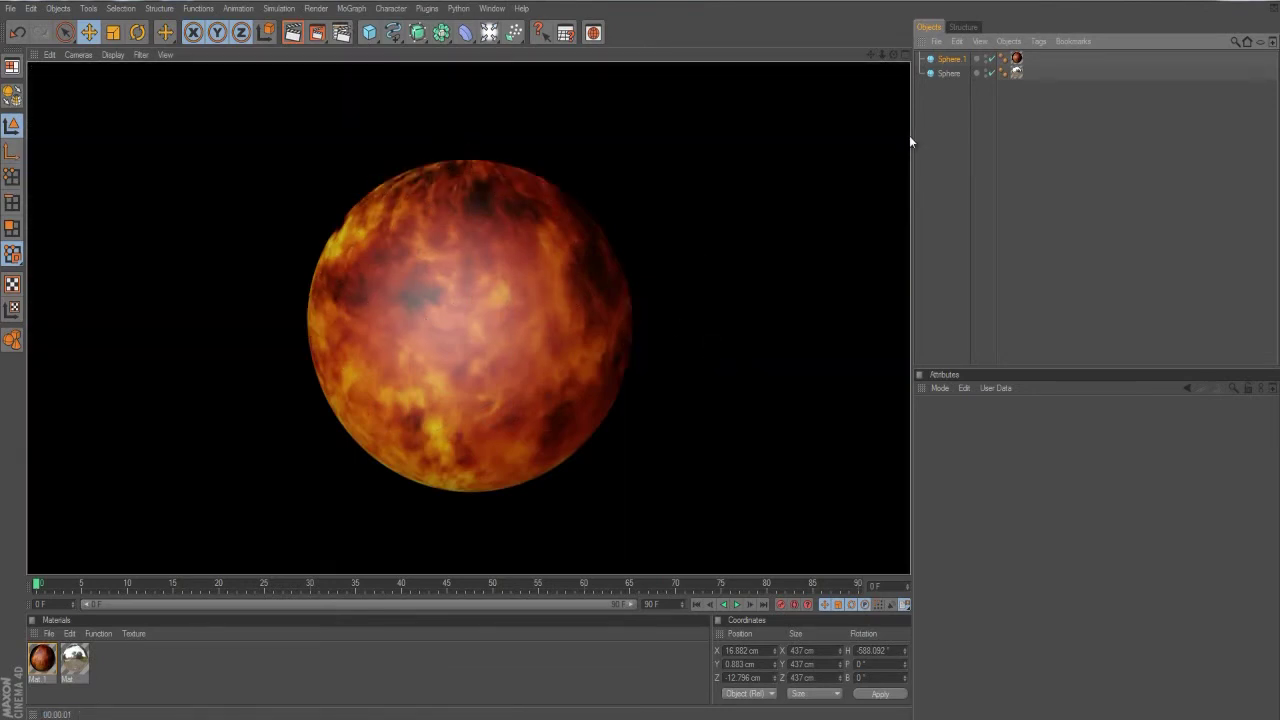
{"action": "left_click", "coordinate": [950, 74]}
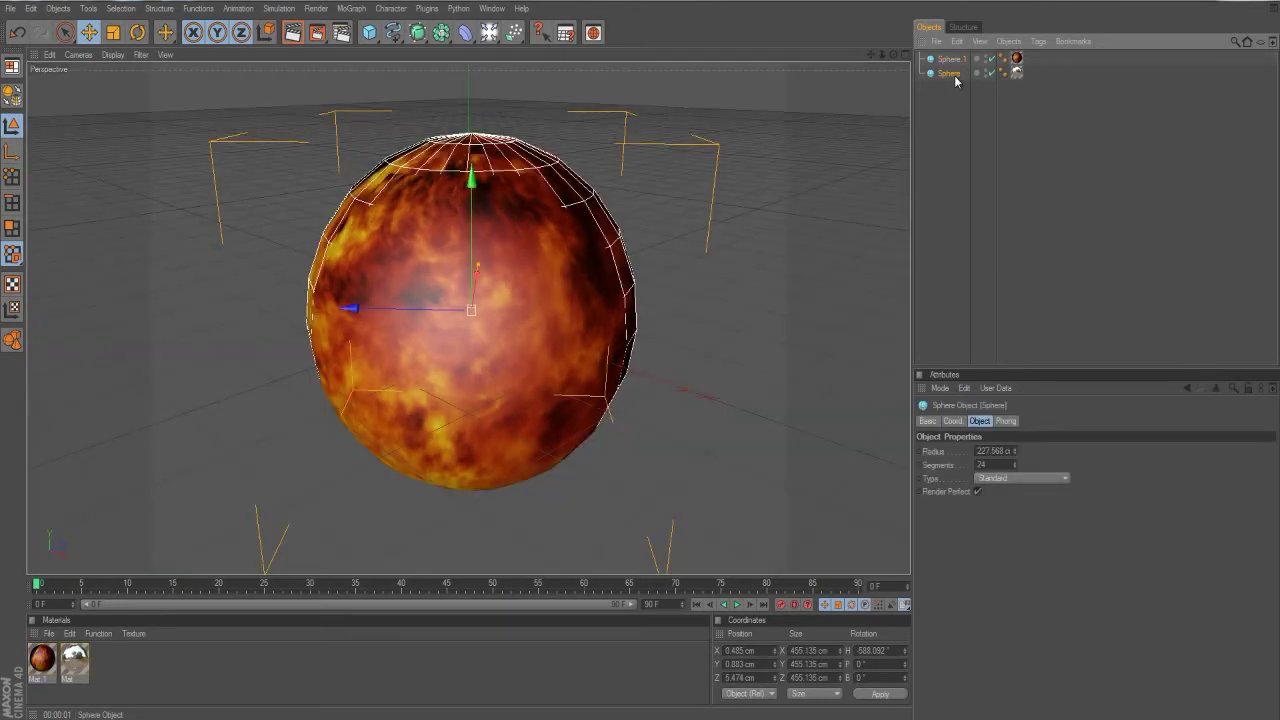
{"action": "key", "text": "Delete"}
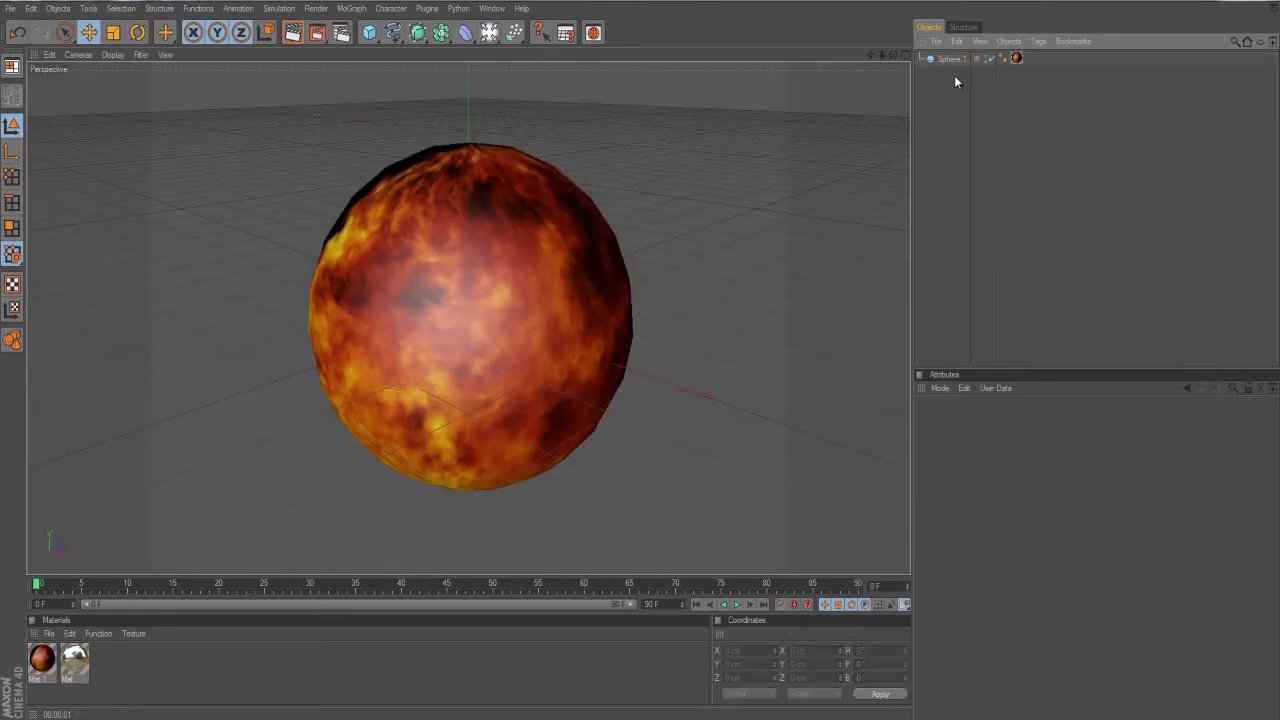